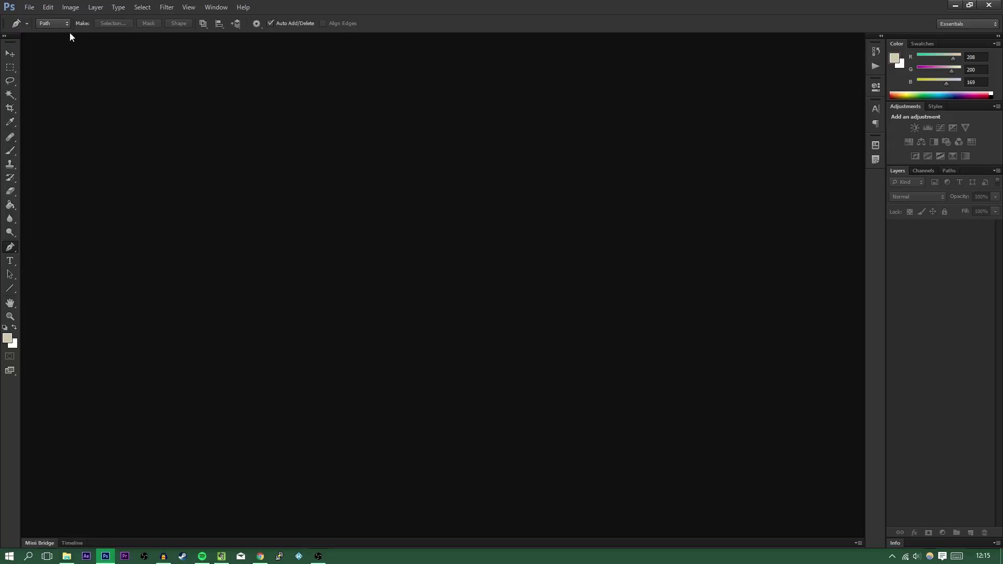
Open the waterfall photo from the Photoshop Tutorial folder.
click(29, 7)
click(31, 27)
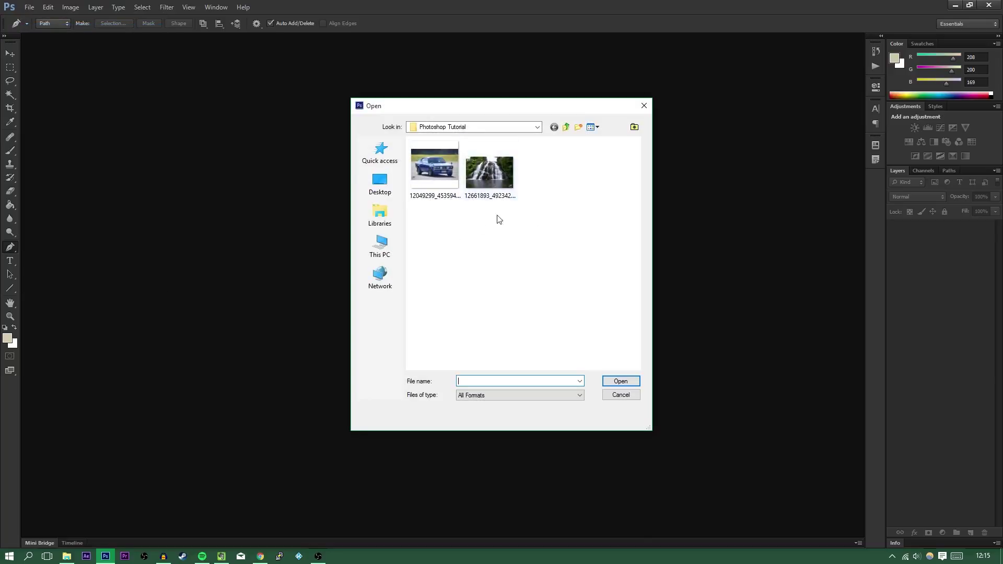
double_click(492, 165)
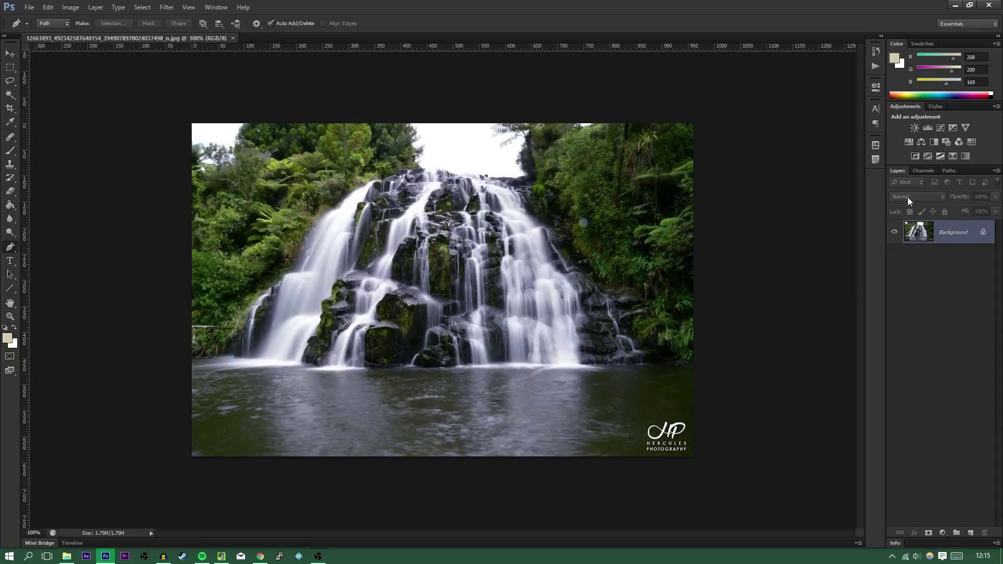
Convert the locked Background of the waterfall photo into a regular layer named Layer 0.
double_click(933, 239)
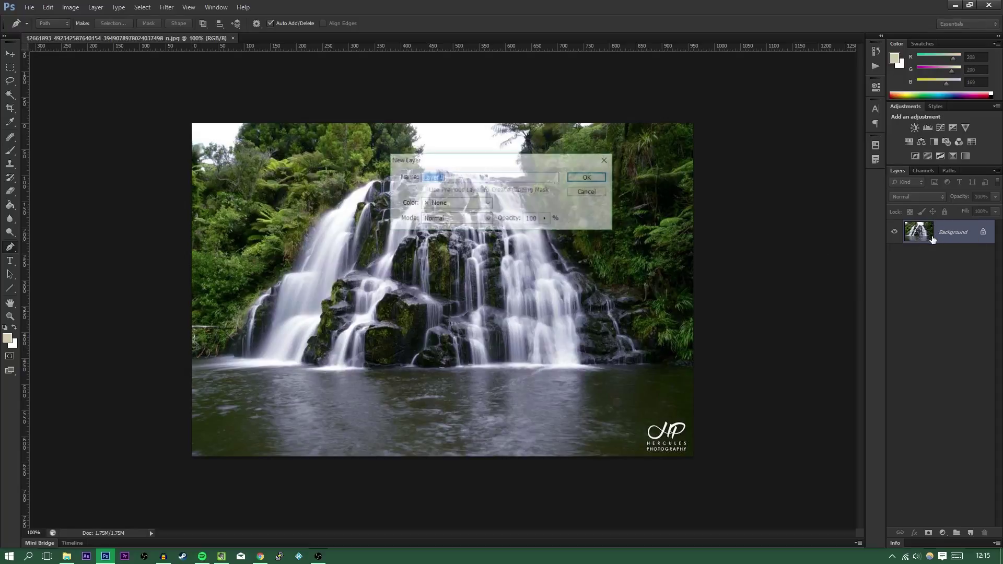
drag(509, 160, 497, 192)
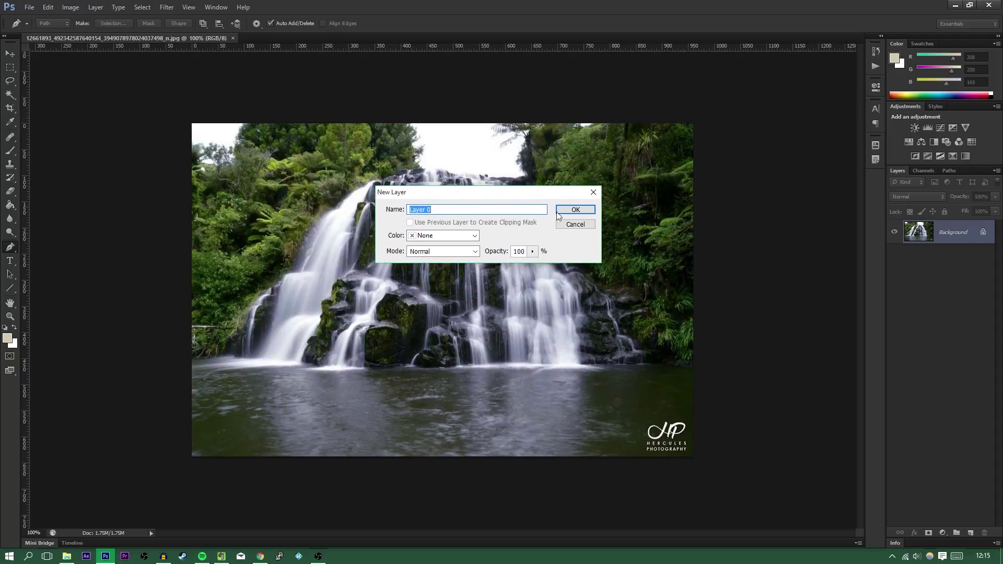
click(575, 210)
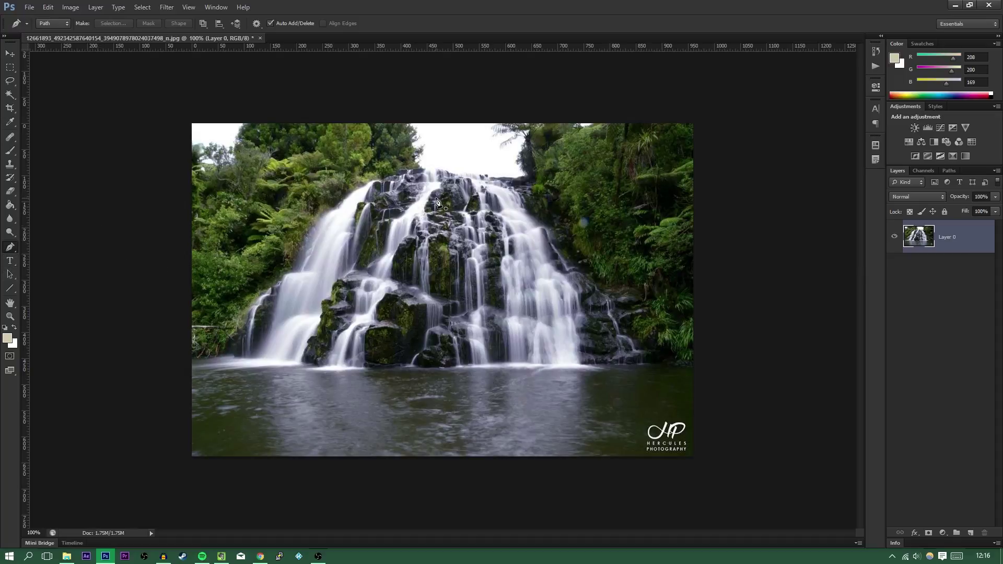
Place the blue car photo into the waterfall document as a new layer.
click(30, 7)
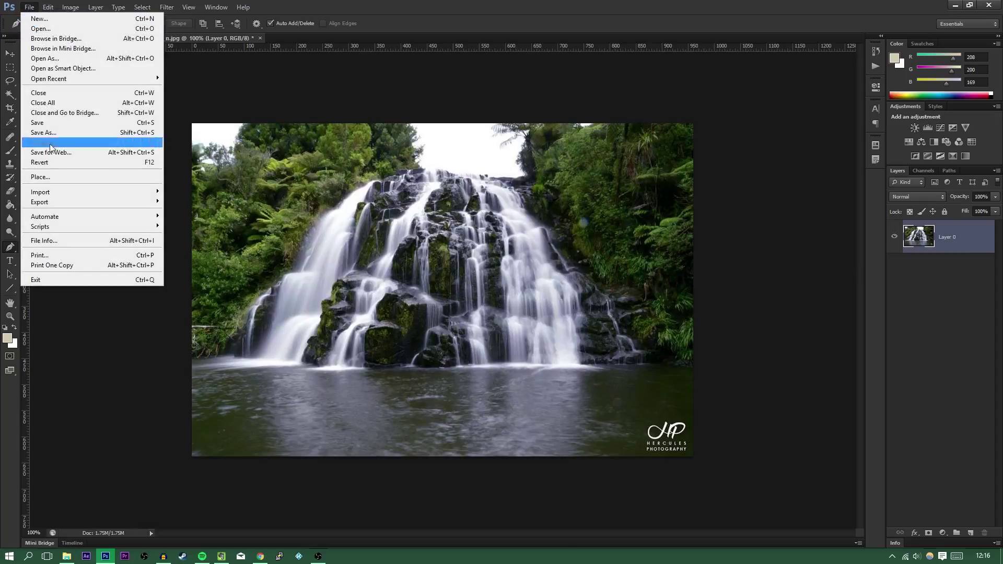
click(58, 175)
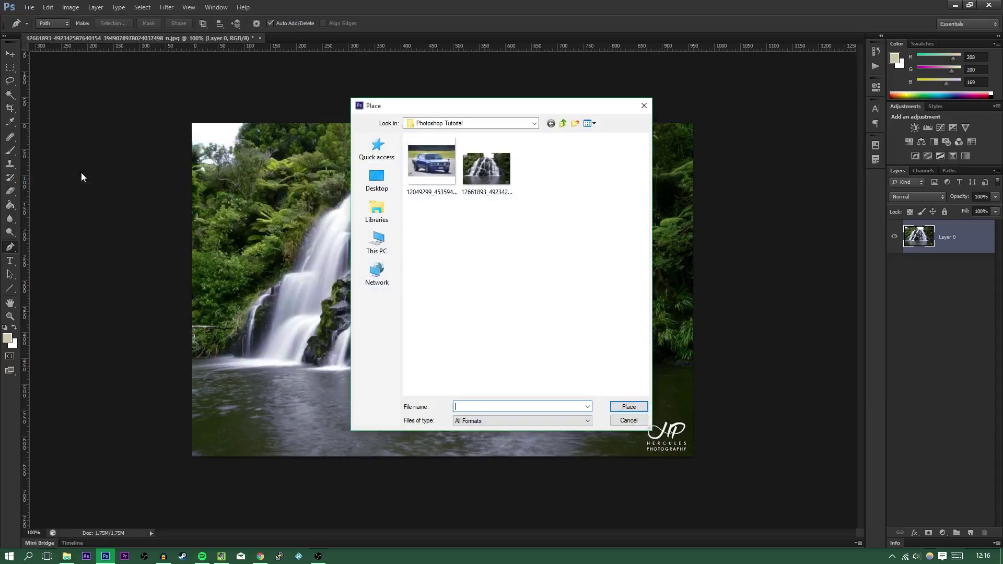
double_click(429, 161)
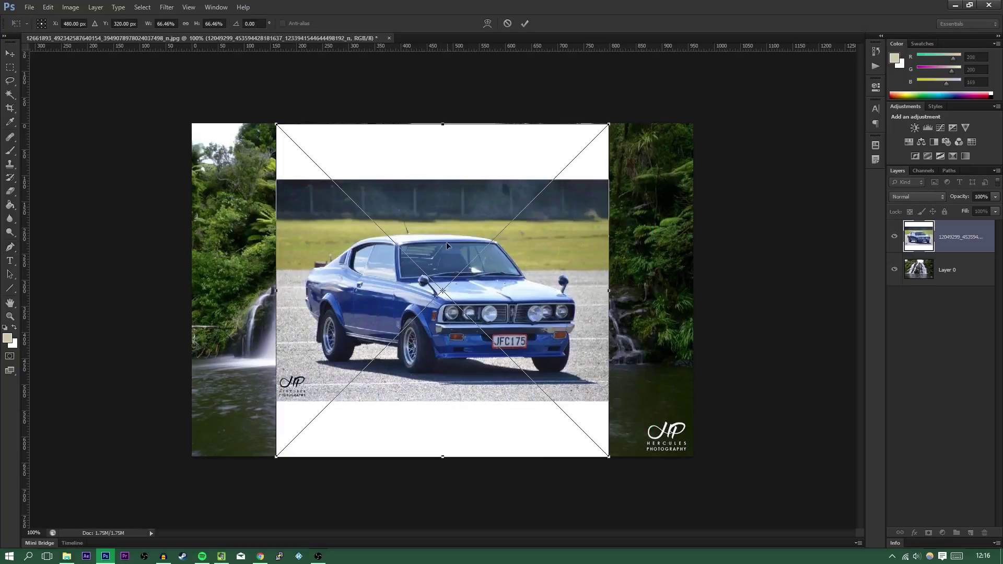
Commit the placed car photo and move it slightly left of the canvas centre, aligned with the canvas's top and bottom edges.
drag(456, 249, 387, 272)
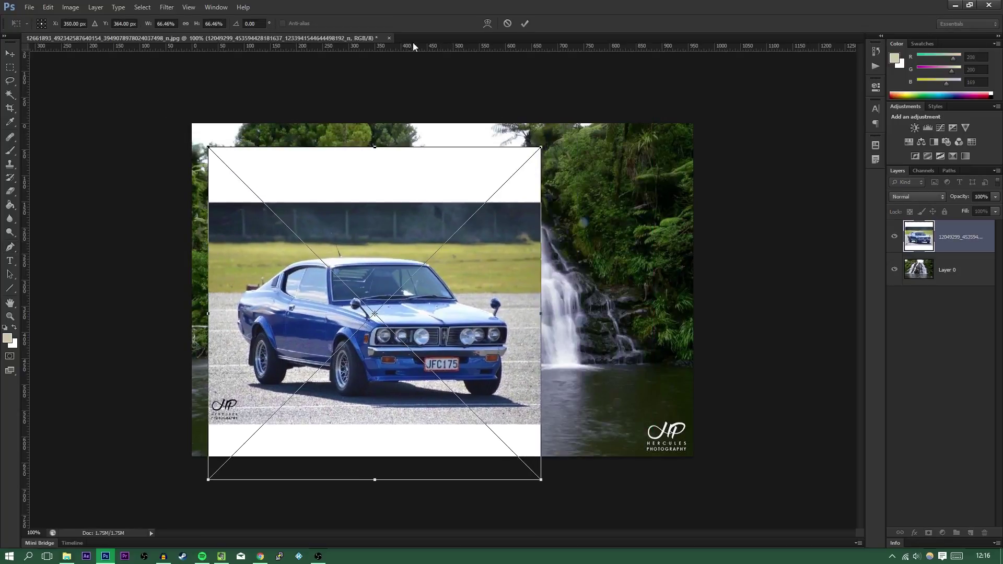
drag(447, 332, 506, 308)
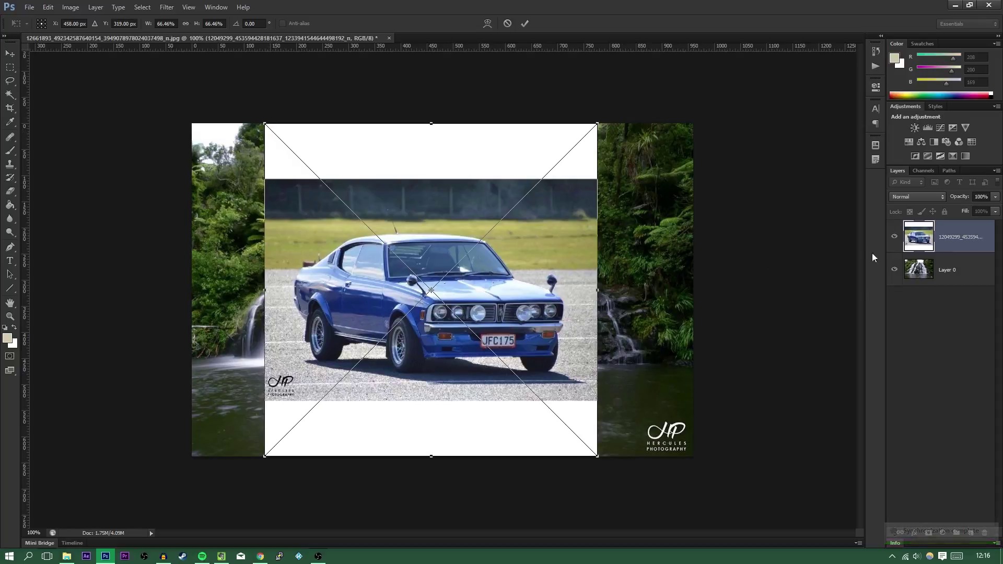
drag(490, 265, 515, 290)
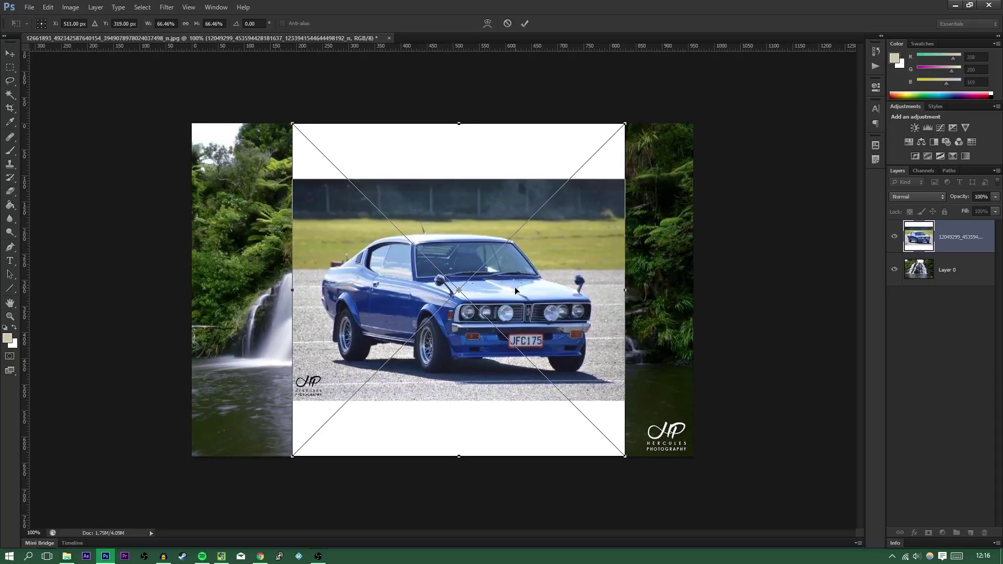
key(Return)
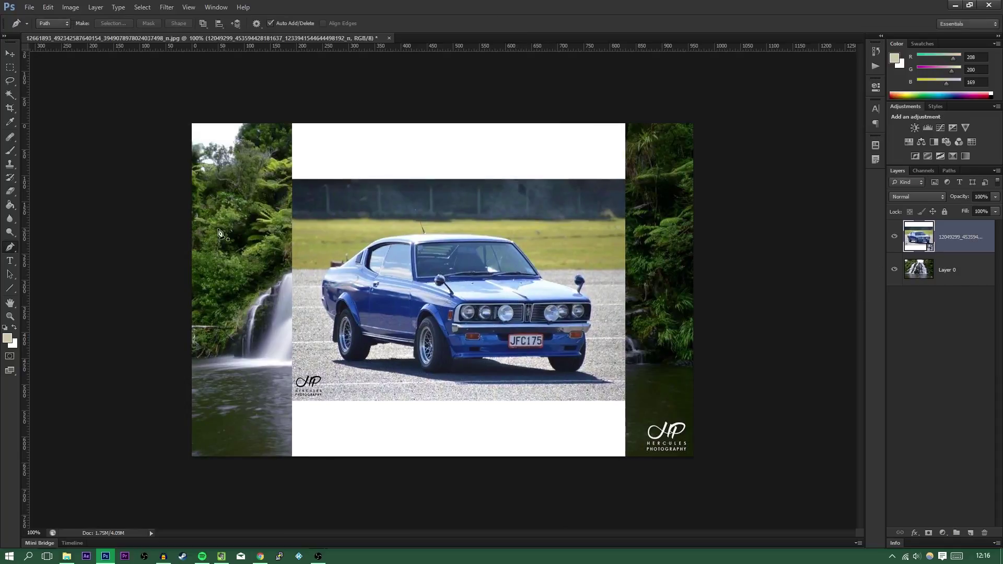
click(12, 55)
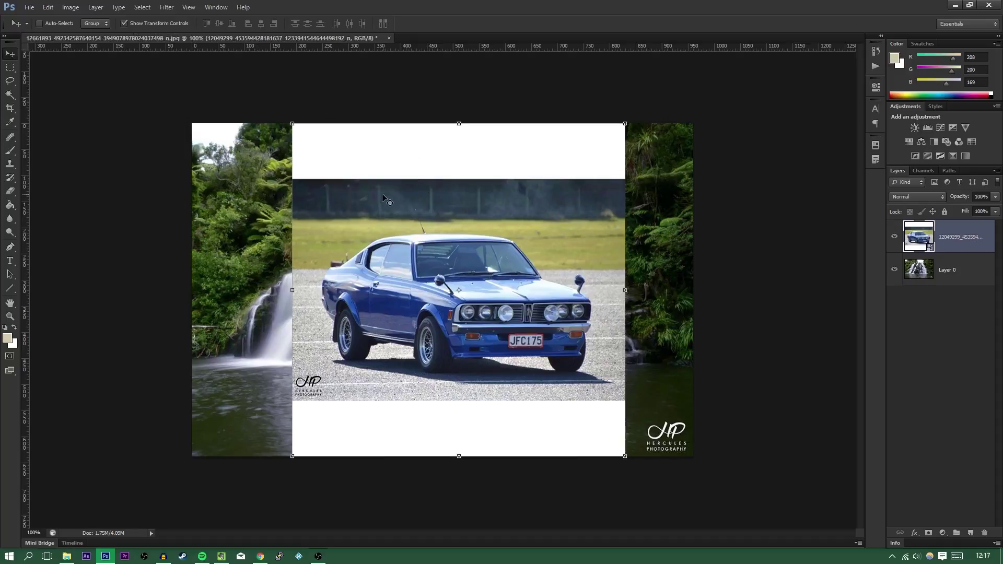
drag(461, 212, 472, 298)
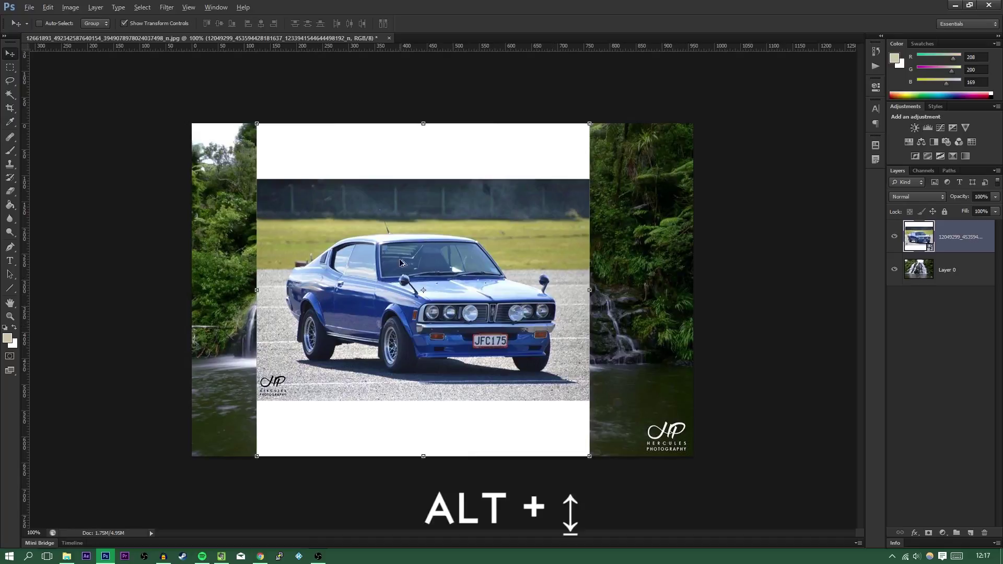
Magnify the blue car to about 285% and examine its outline from the tail to the front bumper.
scroll(496, 313, up, 1)
scroll(497, 314, up, 9)
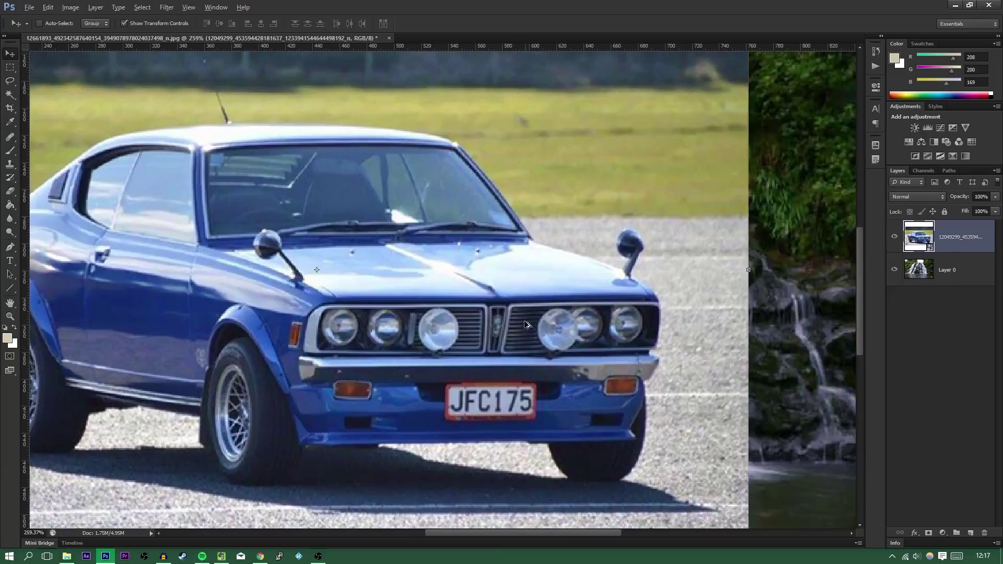
scroll(473, 327, up, 1)
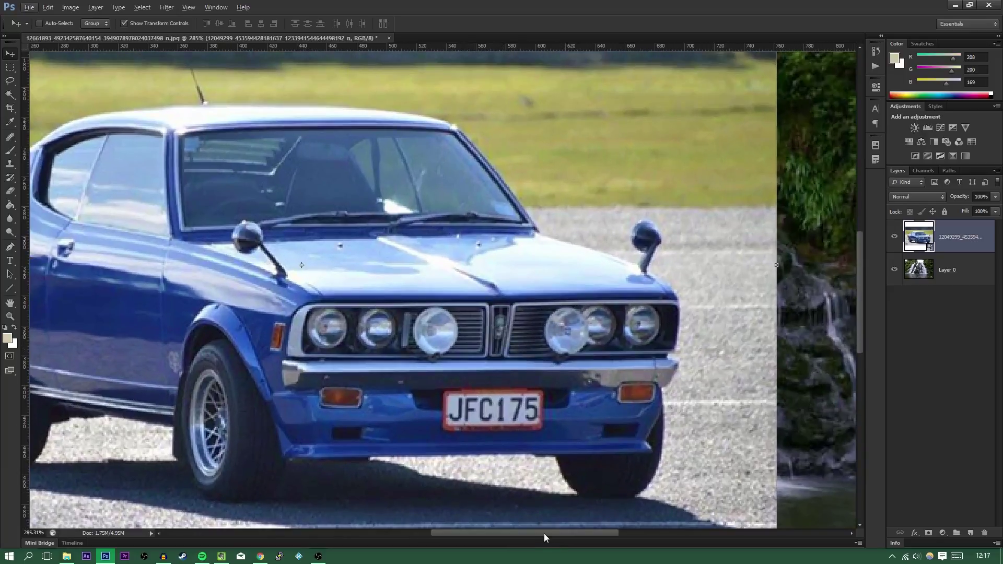
drag(550, 533, 500, 534)
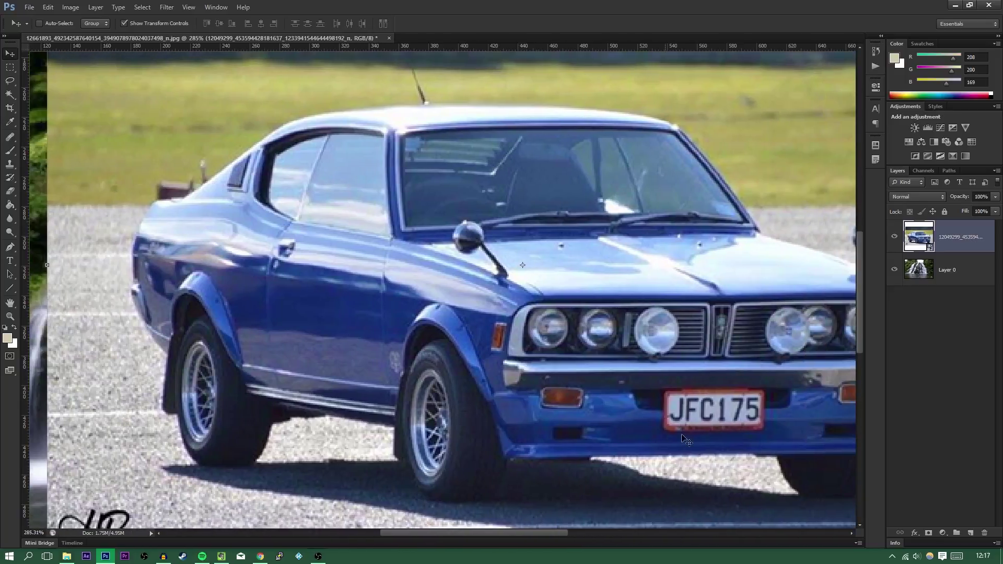
mouse_move(858, 331)
mouse_down()
mouse_move(864, 293)
mouse_move(868, 340)
mouse_up()
mouse_move(503, 534)
mouse_down()
mouse_move(493, 536)
mouse_move(515, 535)
mouse_up()
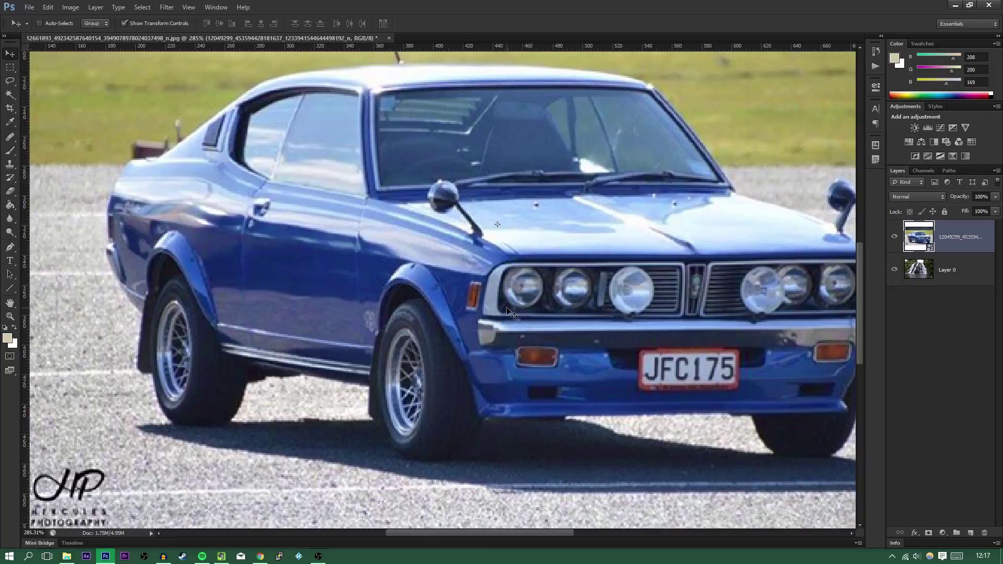
scroll(506, 311, up, 3)
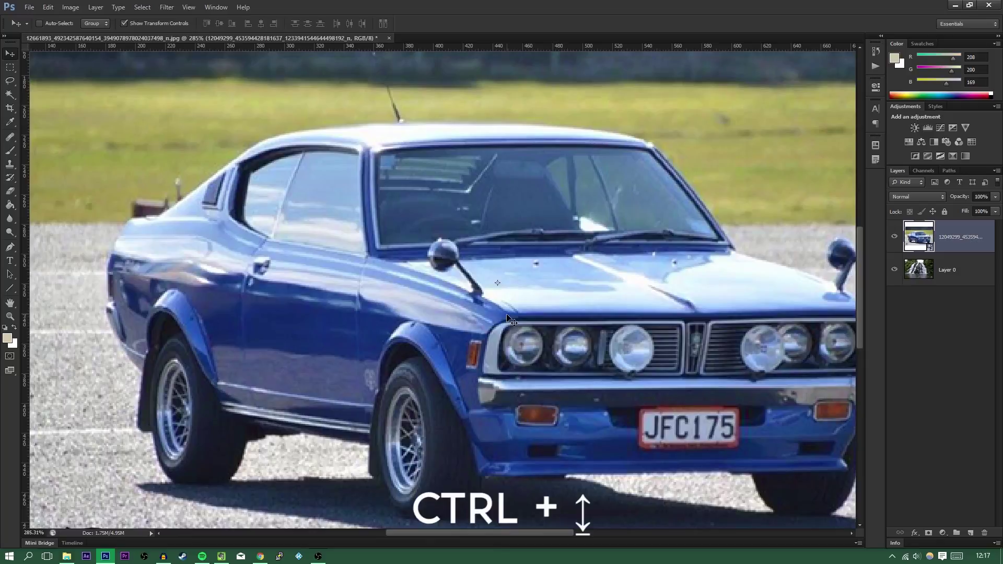
scroll(598, 333, left, 2)
scroll(606, 339, right, 3)
scroll(609, 340, left, 2)
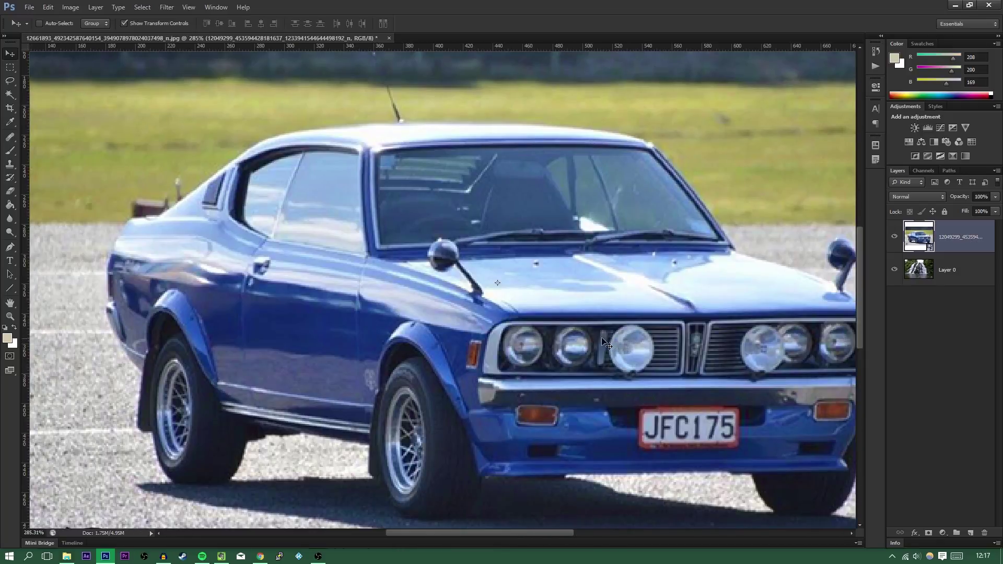
scroll(643, 343, down, 3)
scroll(541, 536, right, 4)
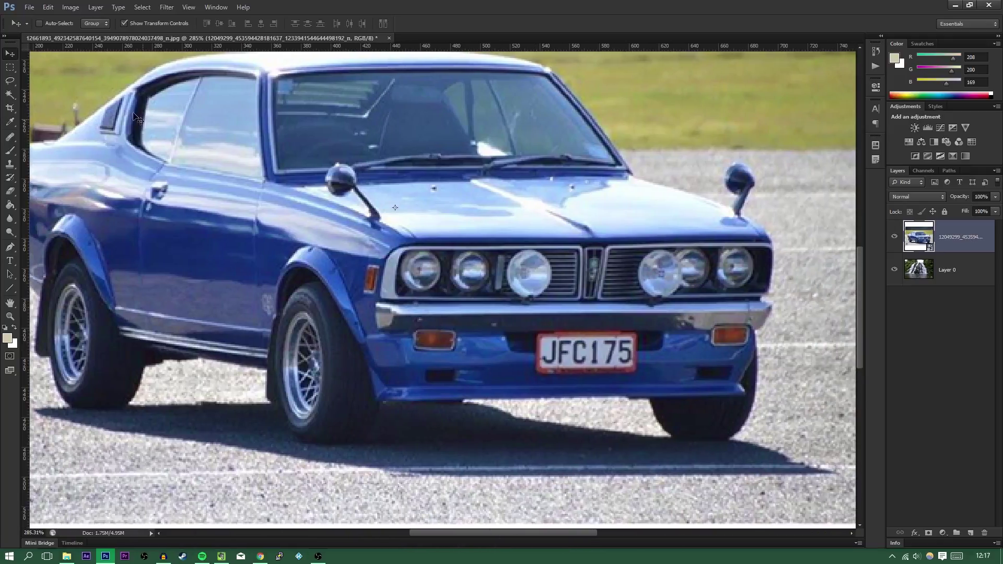
Start a Pen path at the far end of the front bumper and trace around it down to the body edge above the wheel.
click(10, 247)
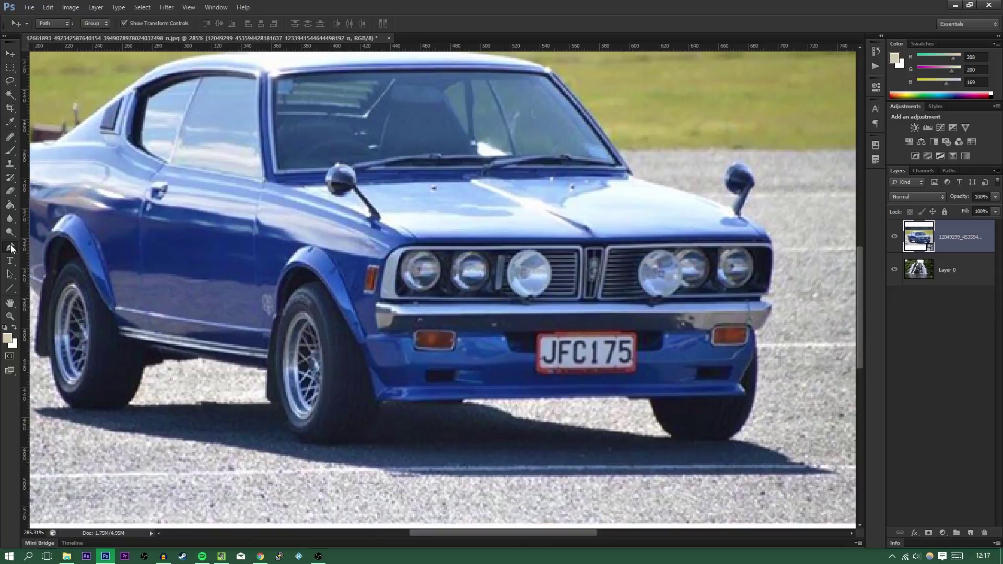
click(759, 299)
click(772, 304)
click(771, 315)
click(766, 324)
click(760, 328)
click(755, 332)
click(757, 346)
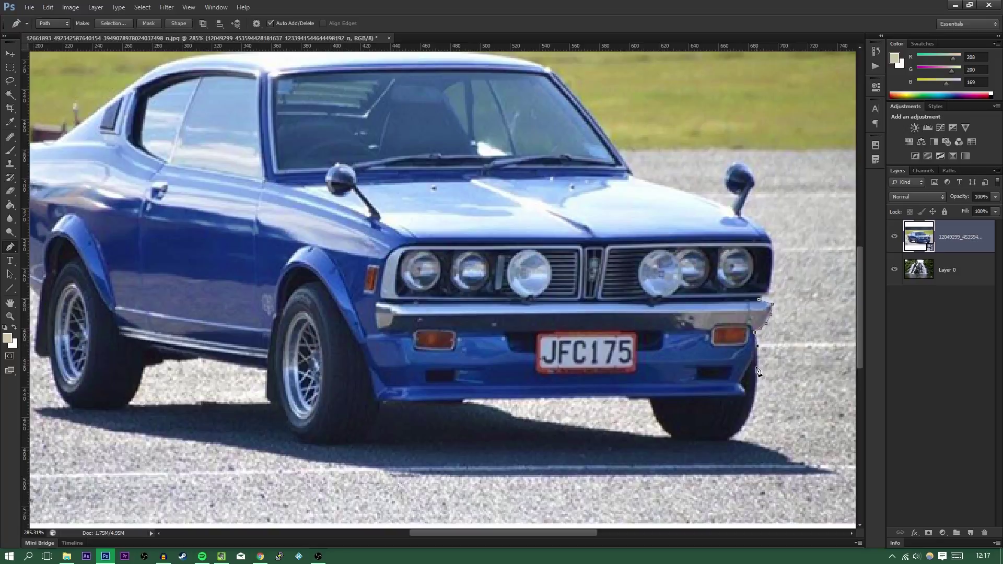
Continue the path down the outer side and around the bottom of the far front tyre.
click(757, 381)
click(757, 398)
click(750, 414)
click(737, 433)
click(724, 442)
click(694, 443)
click(673, 439)
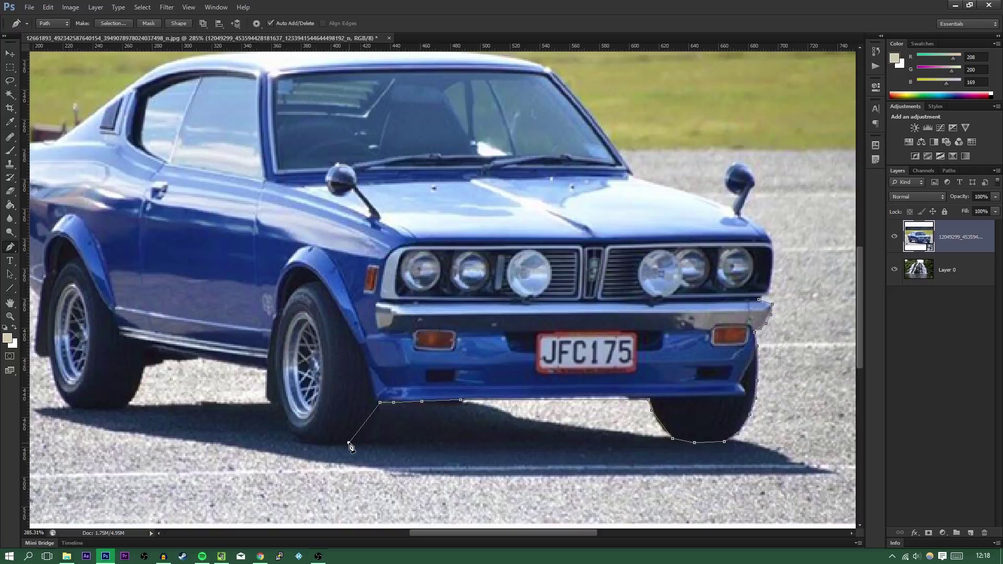
Curve the path under the near front tyre up to its mud flap, removing the outgoing handles at both anchors.
drag(348, 443, 324, 443)
click(356, 396)
key(ctrl+z)
key(ctrl+z)
key(ctrl+z)
alt+click(349, 443)
drag(277, 406, 267, 350)
alt+click(278, 407)
Trace the path around the front mud flap and along the door sill to the rear tyre.
click(266, 398)
click(268, 371)
click(196, 359)
click(159, 361)
alt+click(165, 361)
click(140, 368)
alt+click(146, 367)
Curve the path around the bottom of the rear tyre and continue it to the lower corner of the rear mud flap.
drag(121, 405, 97, 417)
drag(58, 391, 42, 367)
scroll(41, 366, up, 1)
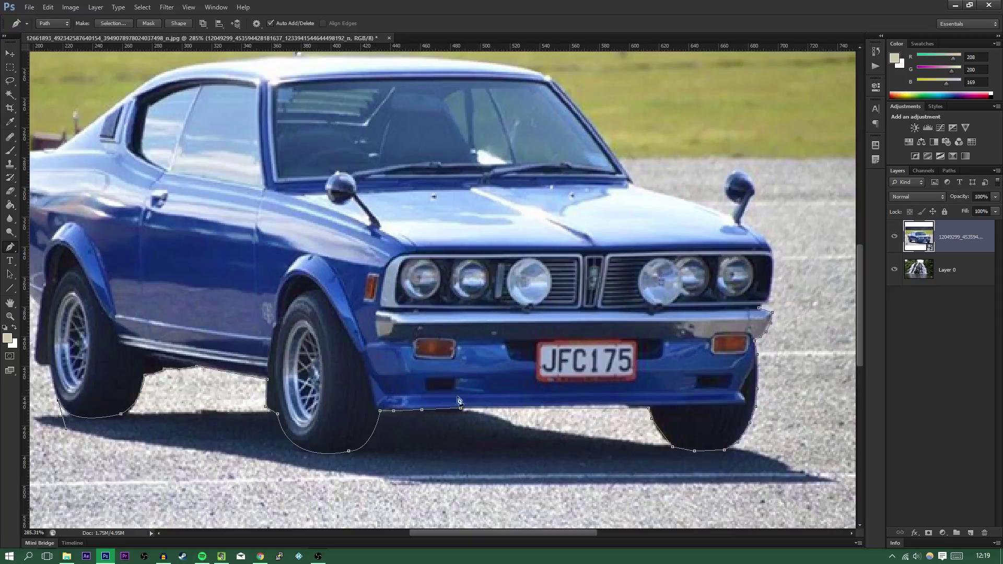
drag(550, 534, 482, 535)
scroll(407, 428, left, 1)
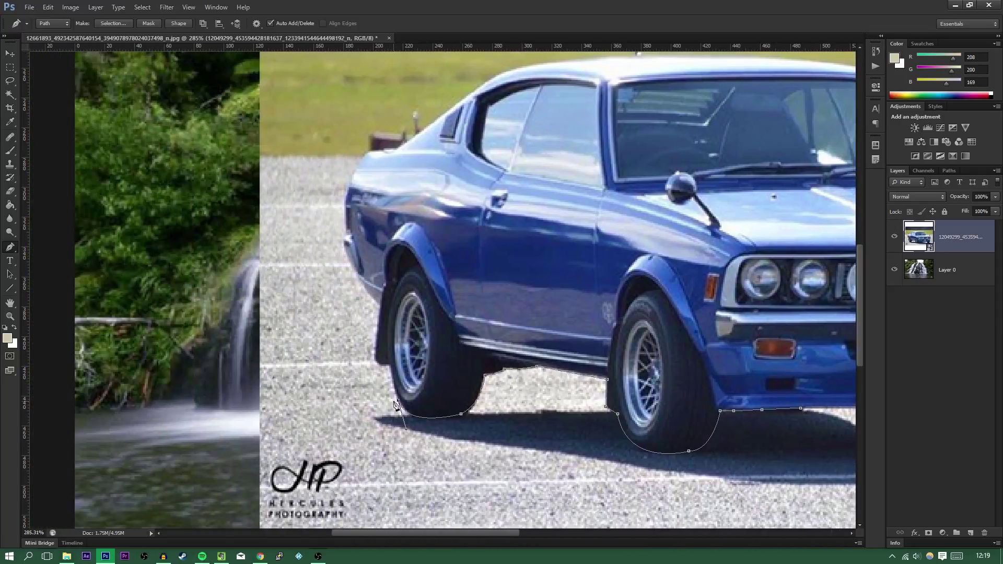
click(393, 369)
click(377, 363)
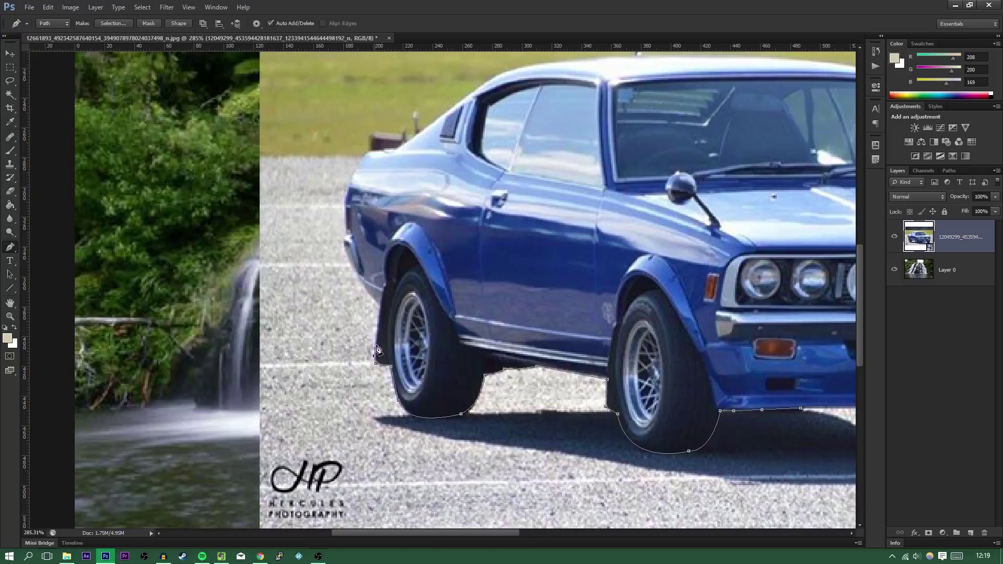
Trace the path up the rear mud flap and bumper and around the car's tail to the boot edge.
click(380, 307)
drag(343, 239, 346, 223)
alt+click(343, 240)
drag(351, 183, 360, 167)
scroll(381, 268, up, 3)
scroll(381, 268, up, 5)
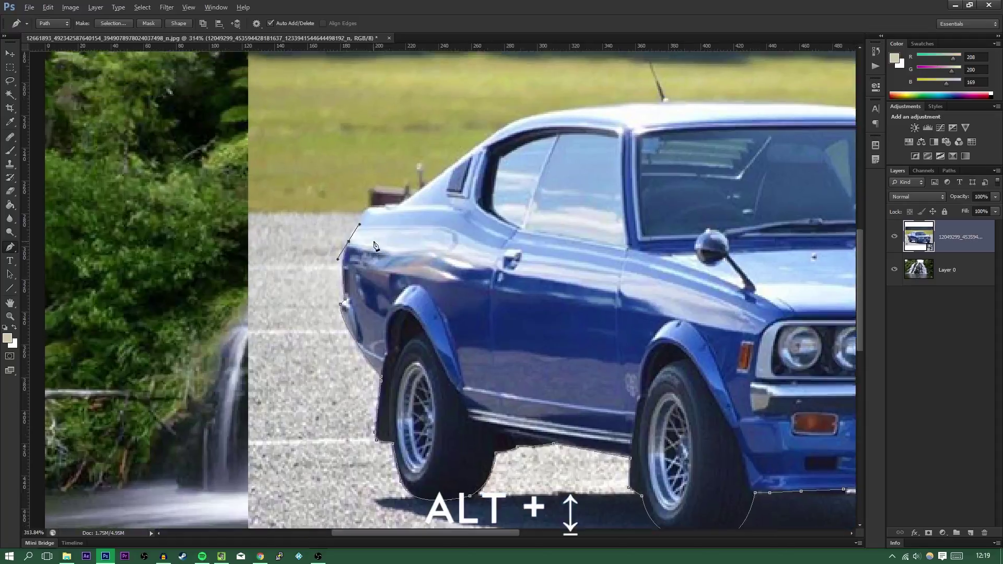
scroll(382, 241, down, 2)
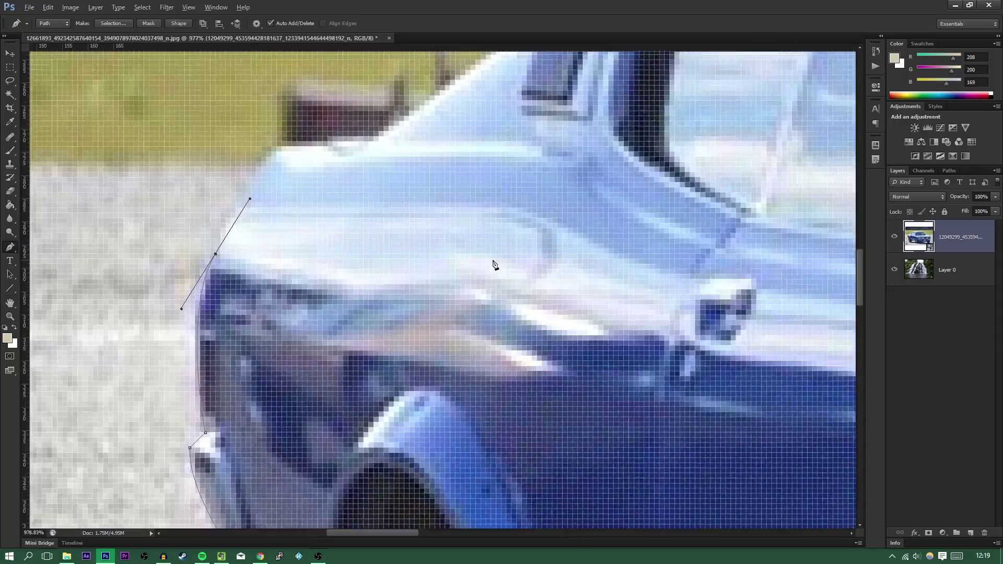
scroll(323, 250, down, 1)
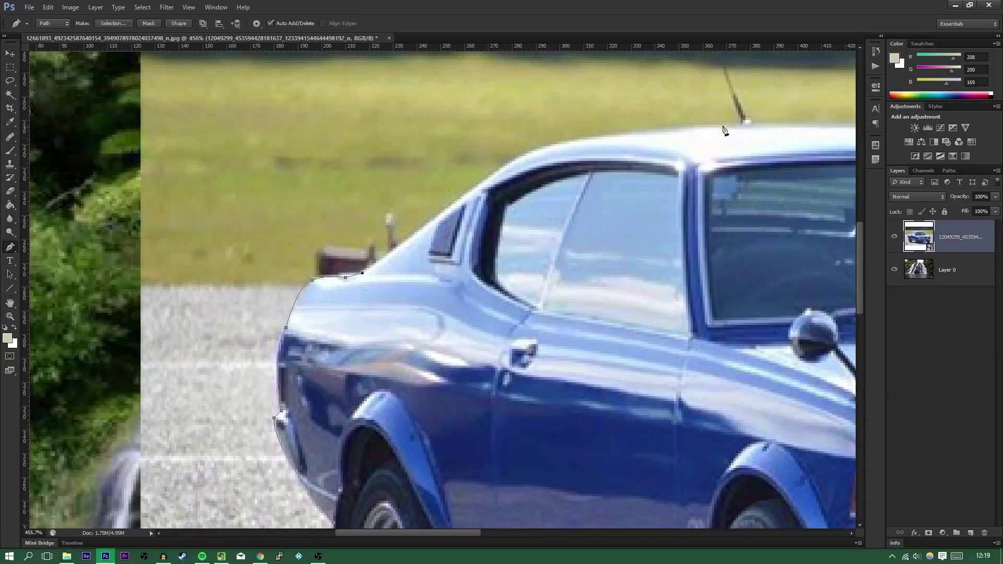
Trace the path up the sloping rear pillar to the start of the roof, replacing a single long roof curve with shorter segments.
mouse_move(734, 127)
mouse_down()
mouse_move(898, 149)
mouse_move(713, 137)
mouse_move(745, 149)
mouse_move(733, 147)
mouse_up()
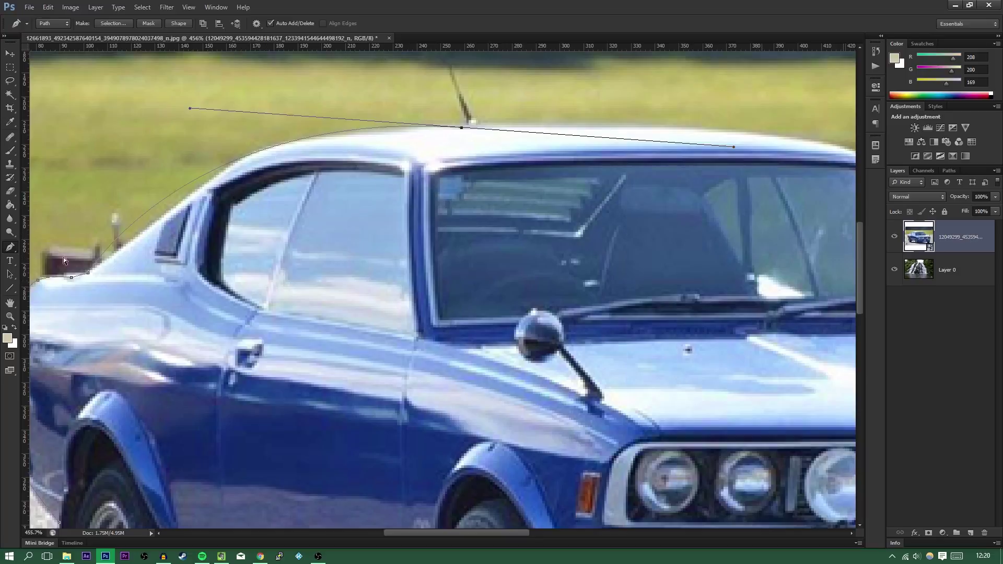
key(ctrl+z)
click(140, 232)
click(230, 166)
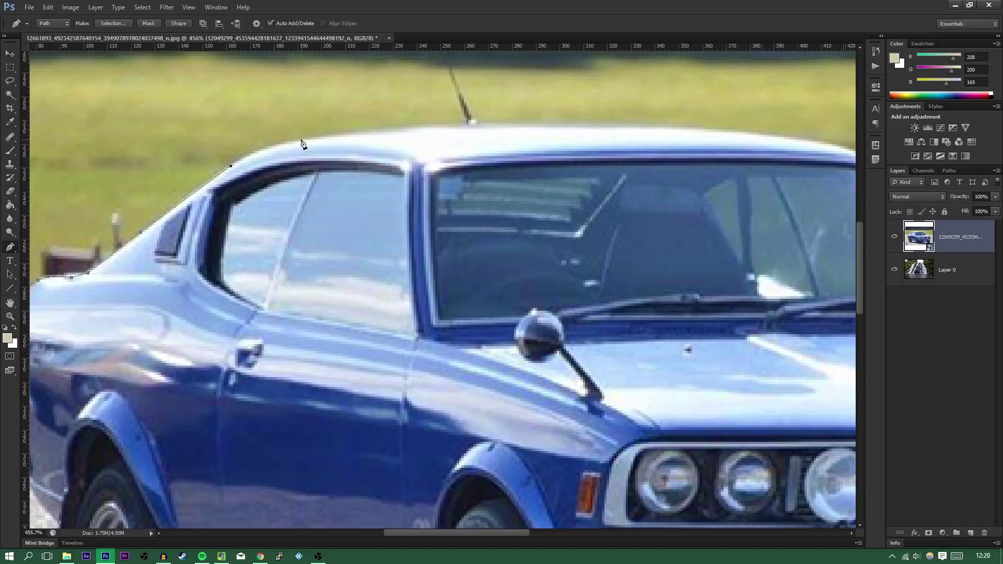
drag(326, 138, 336, 136)
Continue the path along the car's roofline to the far upper corner of the windscreen.
click(430, 128)
click(511, 125)
click(645, 125)
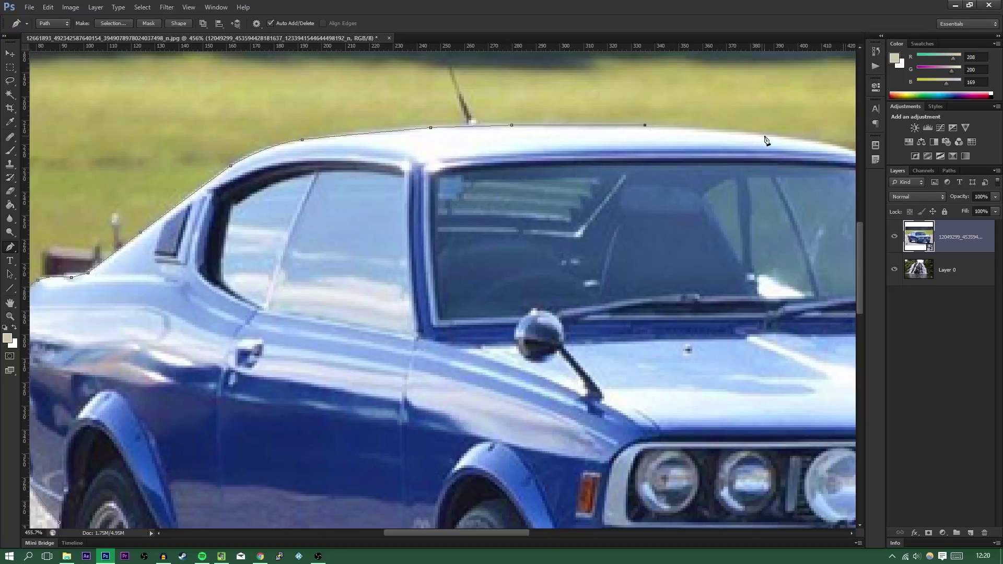
scroll(728, 182, right, 5)
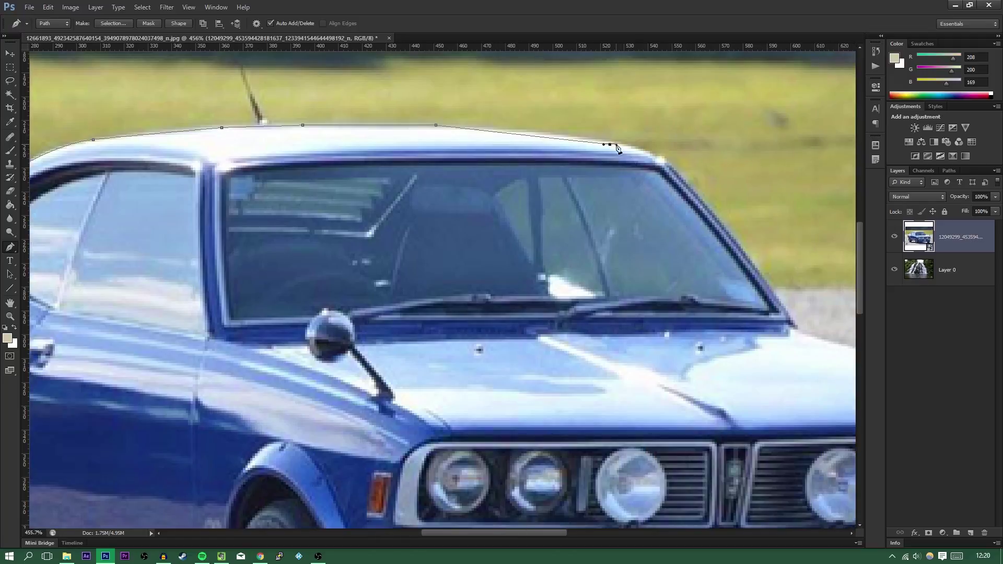
drag(627, 146, 637, 150)
click(664, 159)
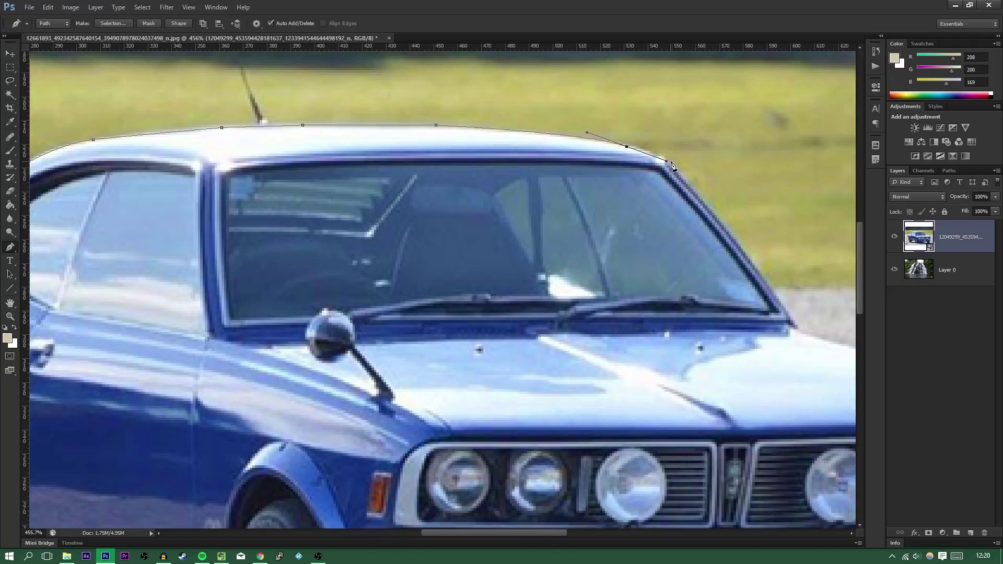
Trace the path down the windscreen pillar and along the bonnet edge to the base of the far wing mirror.
scroll(686, 217, up, 1)
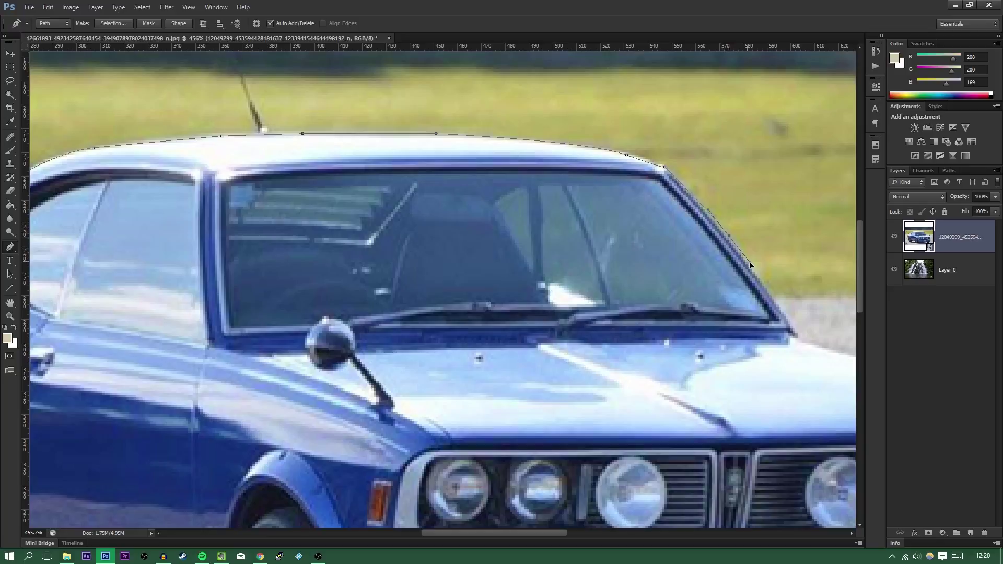
click(792, 330)
scroll(784, 326, down, 1)
scroll(777, 313, right, 5)
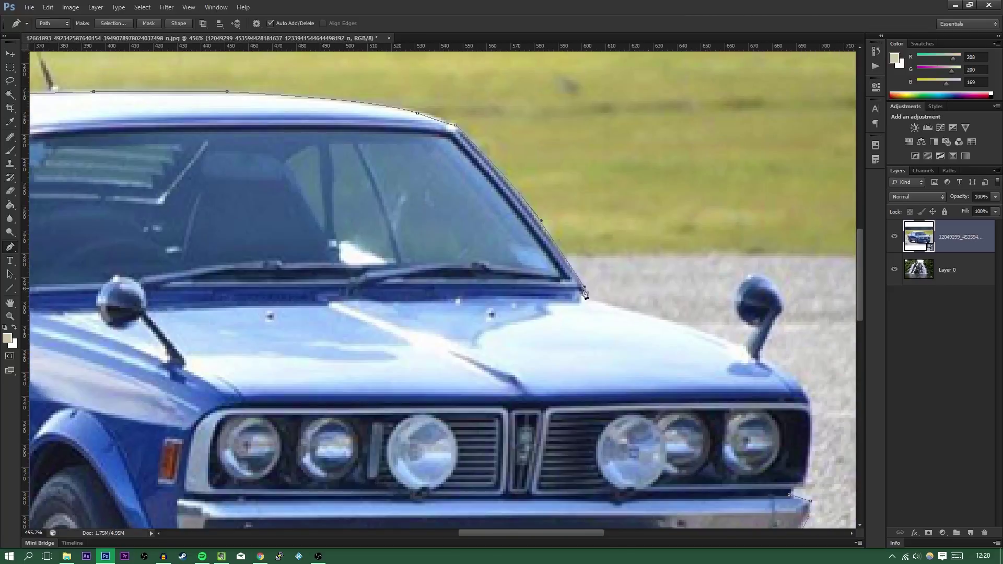
click(591, 298)
drag(742, 344, 757, 349)
alt+click(742, 344)
Curve the path around the far wing mirror's round housing and nudge the anchor where the housing meets its stalk.
drag(749, 275, 782, 242)
alt+click(748, 275)
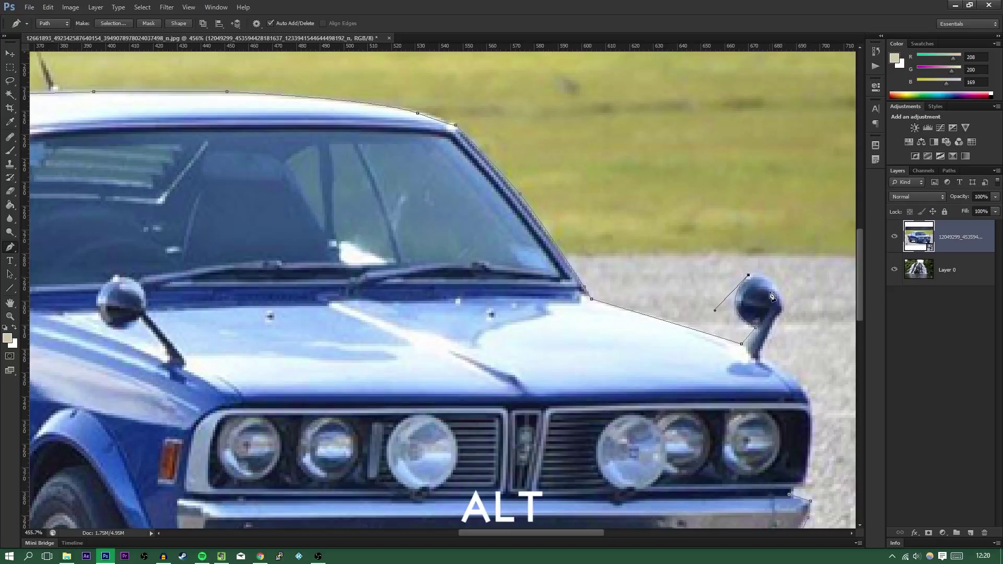
drag(781, 308, 773, 345)
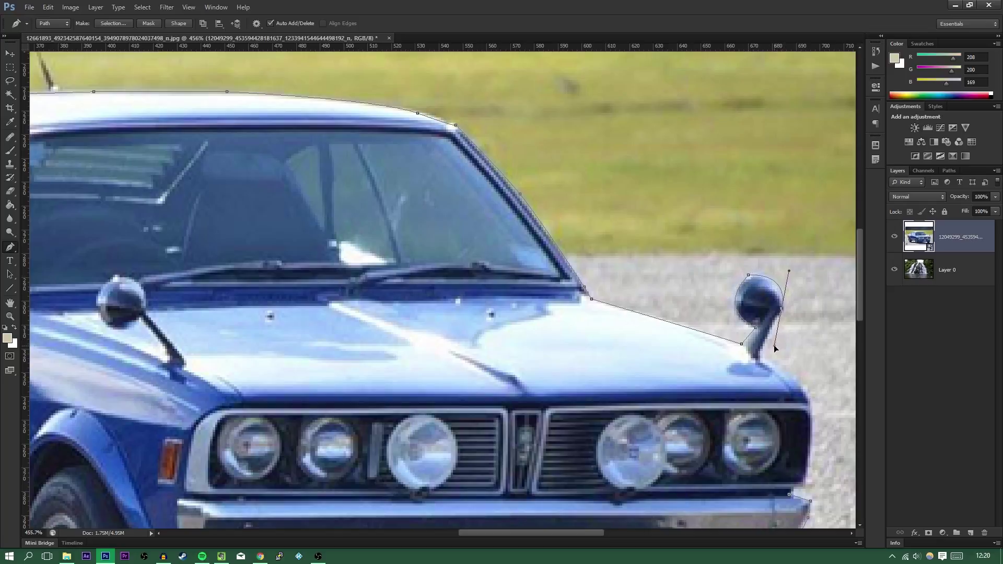
alt+click(781, 310)
scroll(786, 312, up, 6)
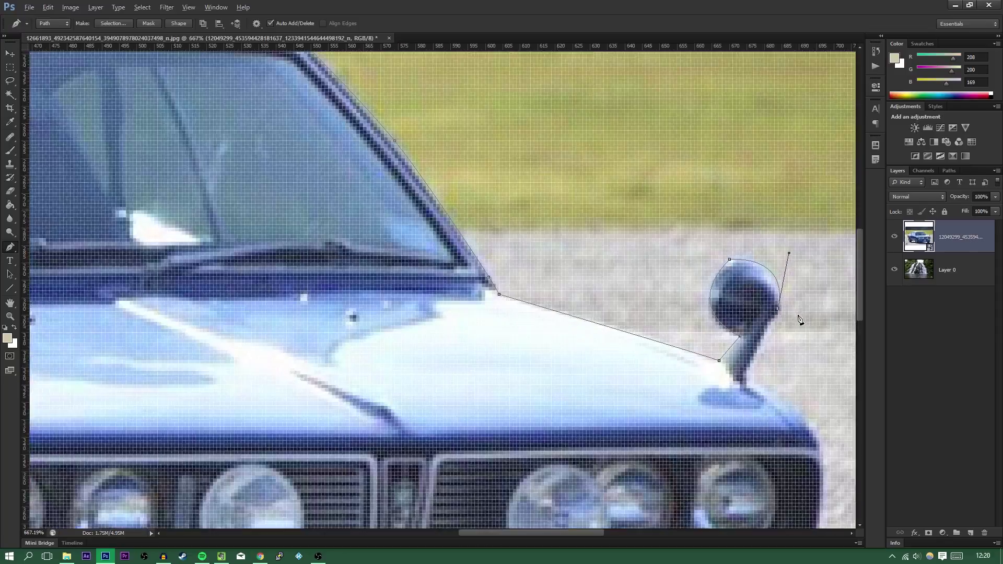
scroll(757, 296, down, 6)
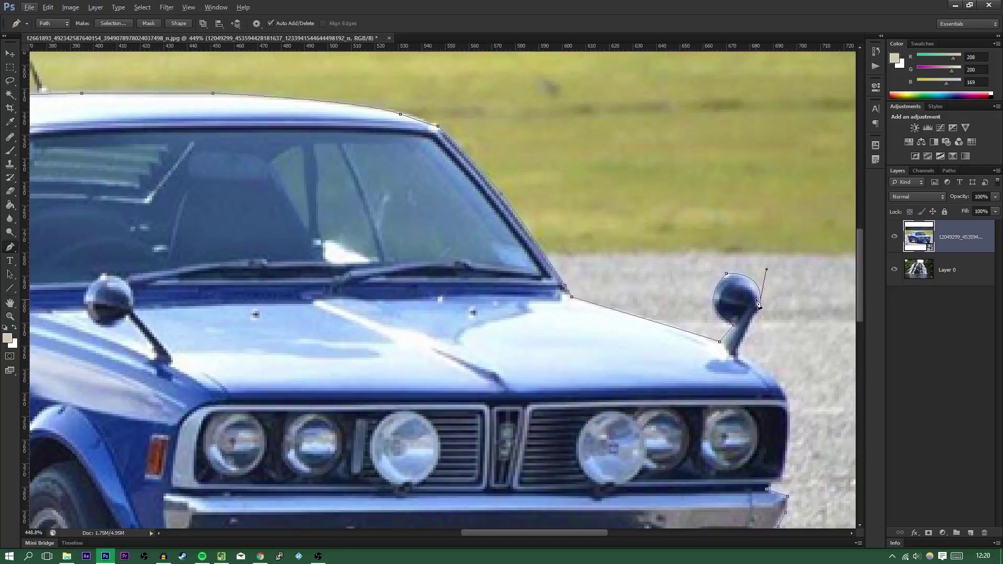
key(ctrl)
mouse_move(760, 308)
mouse_down()
mouse_move(814, 266)
mouse_move(835, 284)
mouse_move(748, 308)
mouse_move(761, 309)
mouse_up()
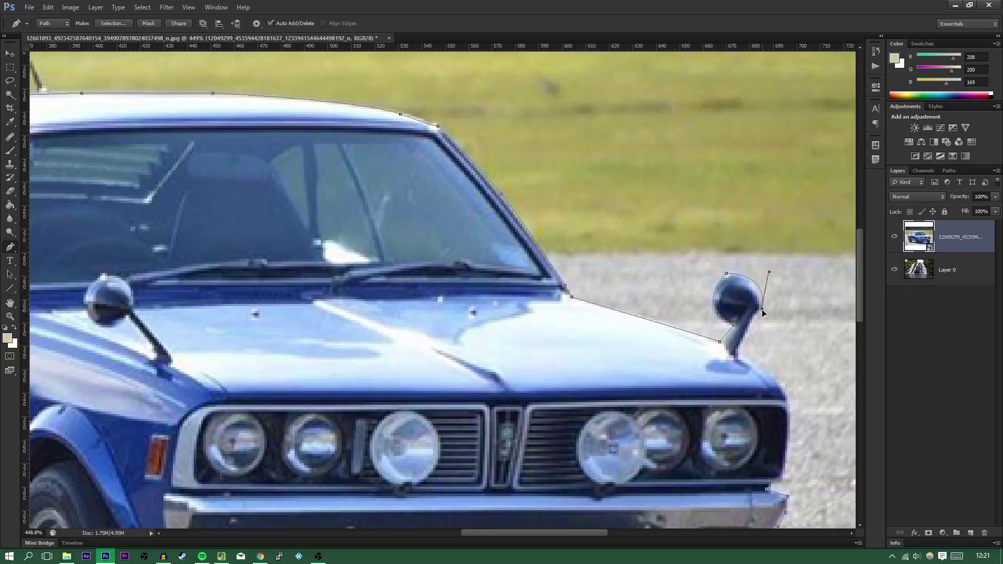
Continue the path down the mirror stalk and around the front wing, closing it at the starting point by the bumper.
click(738, 359)
drag(740, 369, 742, 376)
scroll(551, 266, down, 5)
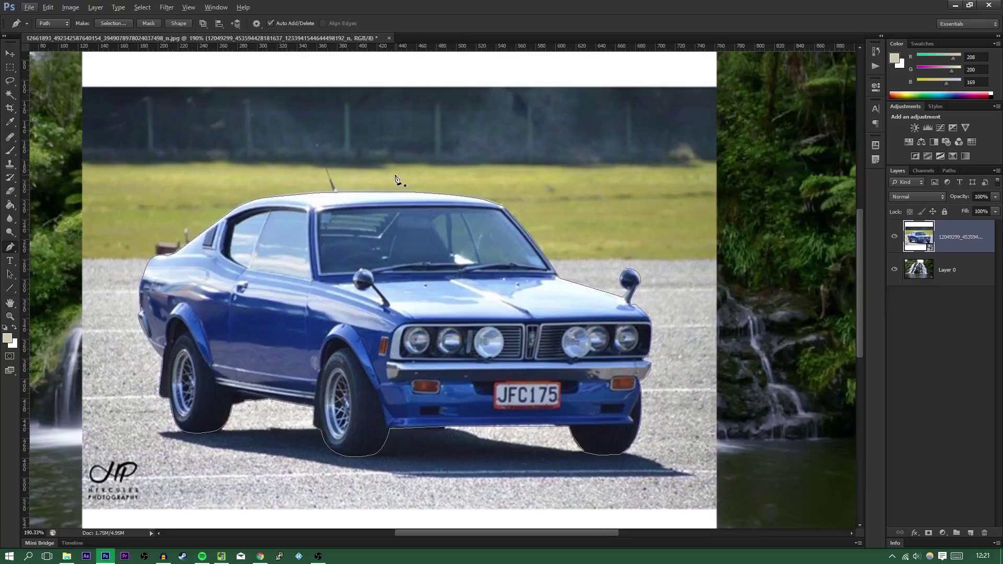
scroll(396, 179, down, 3)
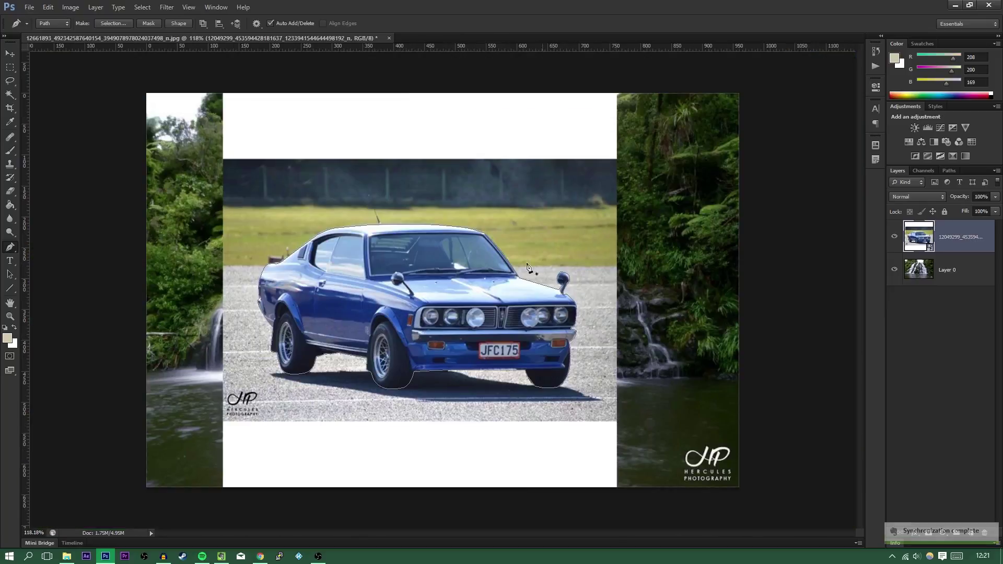
Try masking the car layer with the closed path, and undo the mask.
click(147, 24)
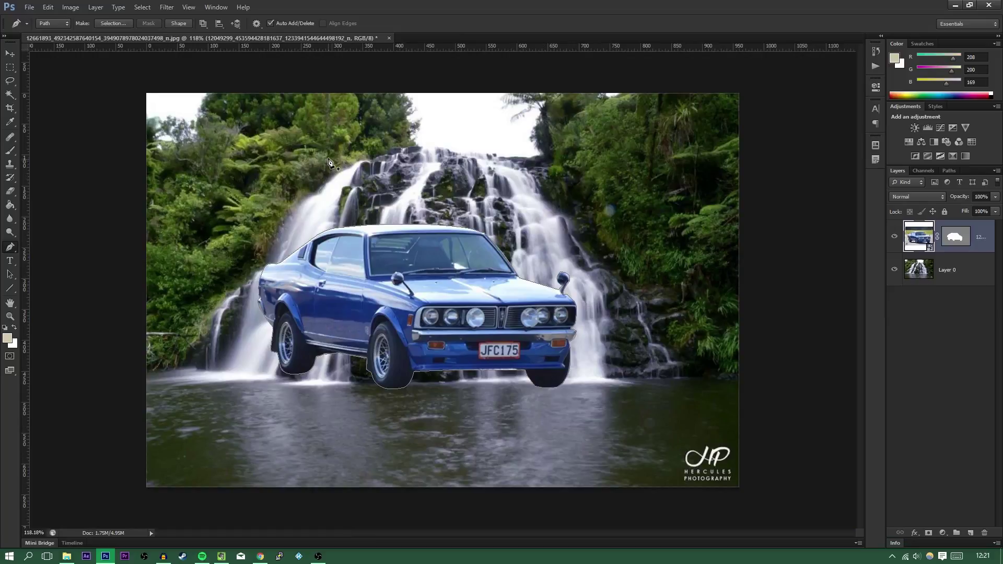
key(ctrl+z)
Convert the car path into a new anti-aliased selection with a feather radius of 2 pixels.
click(123, 22)
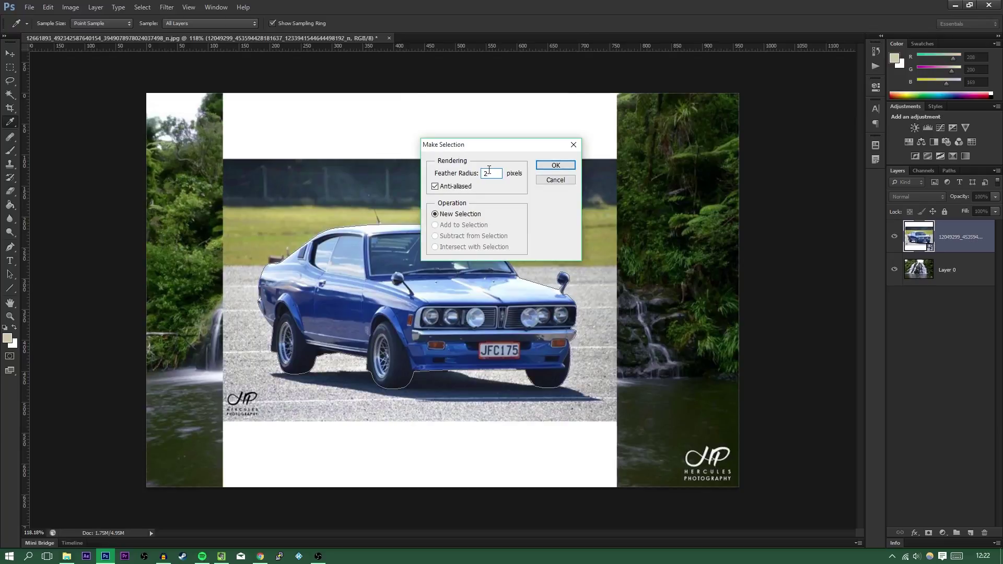
key(Return)
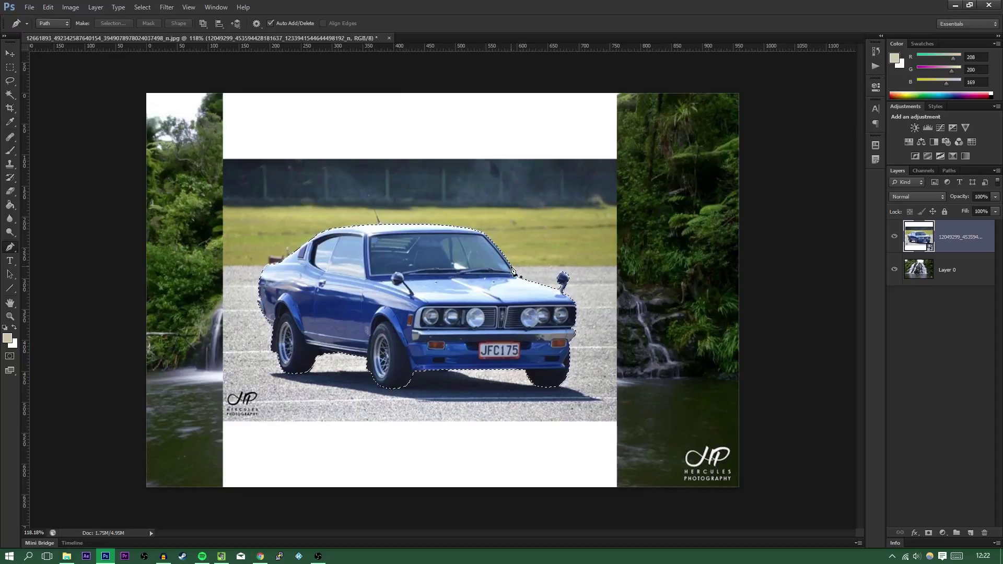
Try to delete the selected area from the car's smart object layer.
key(Delete)
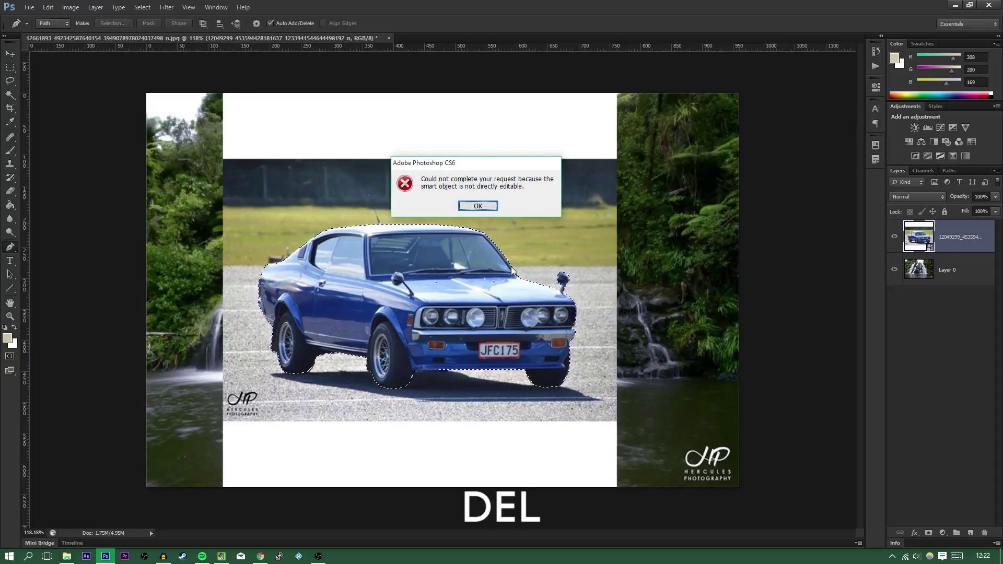
drag(430, 168, 418, 190)
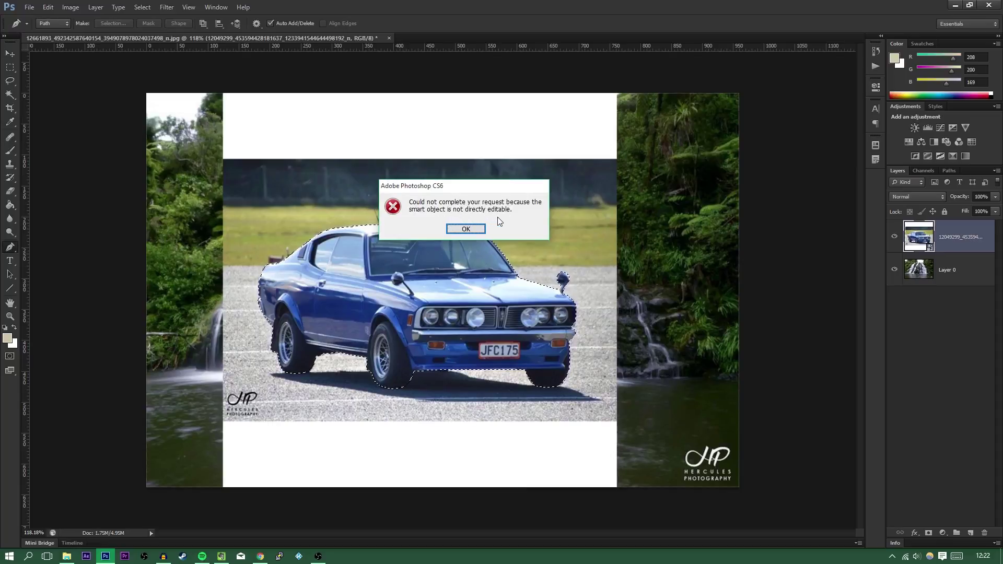
click(466, 229)
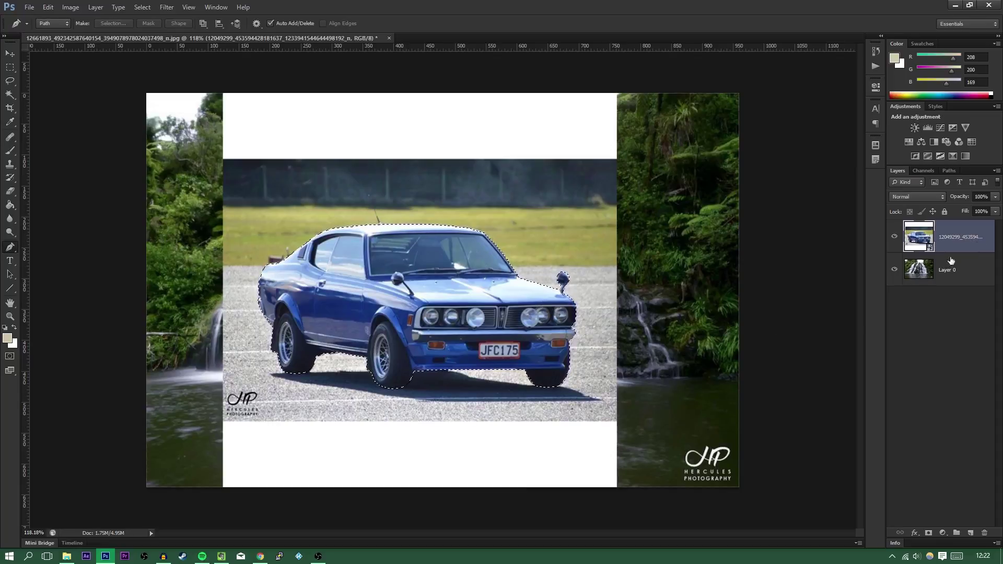
Rasterize the car photo's smart object layer.
right_click(946, 241)
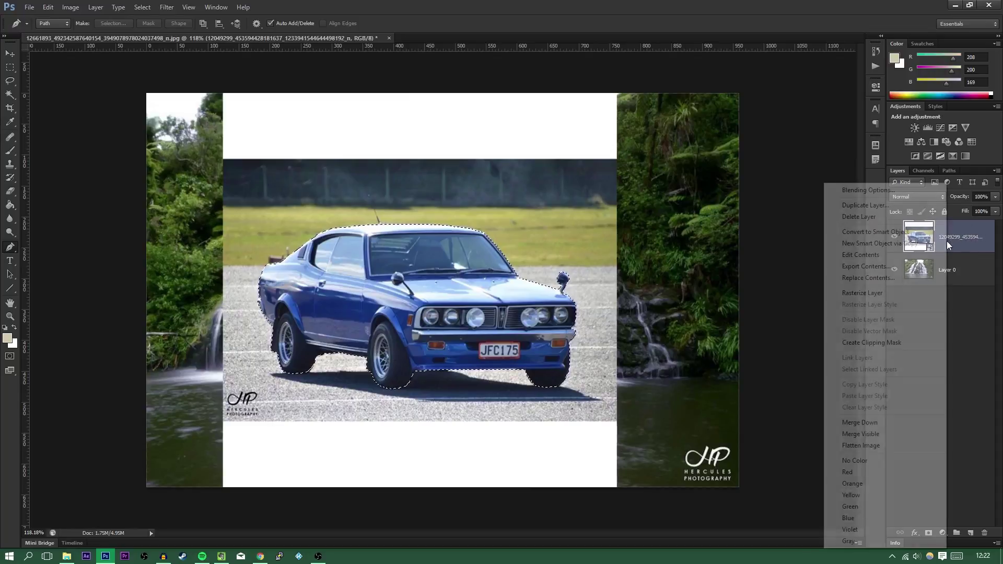
click(857, 296)
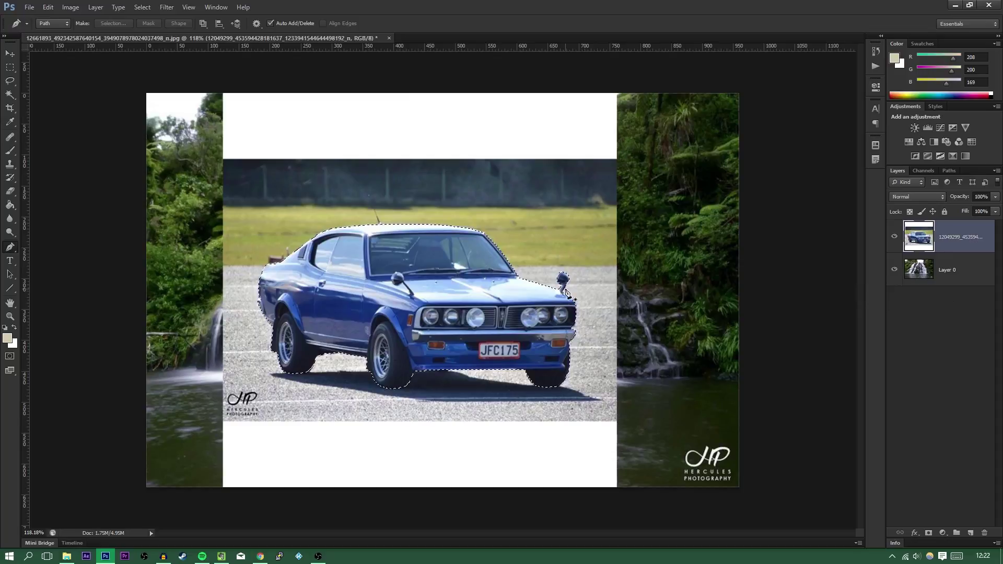
Try deleting the selected area from the rasterized car layer, and undo the deletion.
key(Delete)
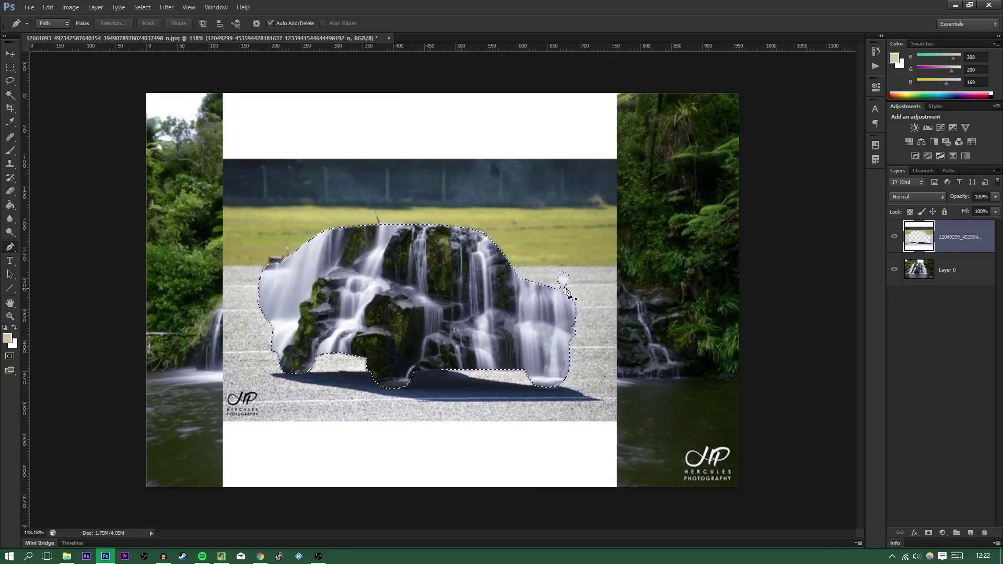
key(ctrl+z)
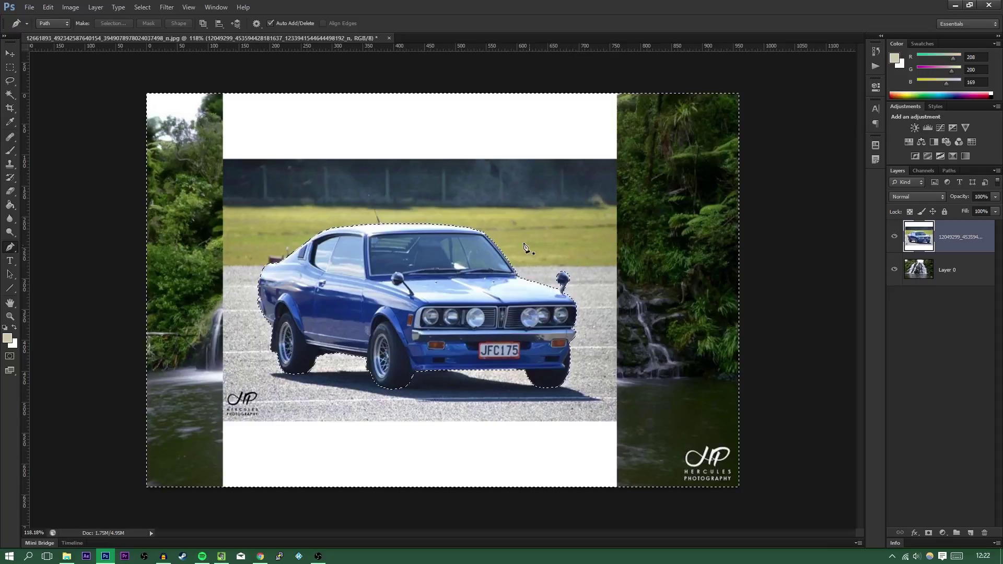
Invert the selection so it surrounds the car and delete the photo's background from the car layer.
click(143, 8)
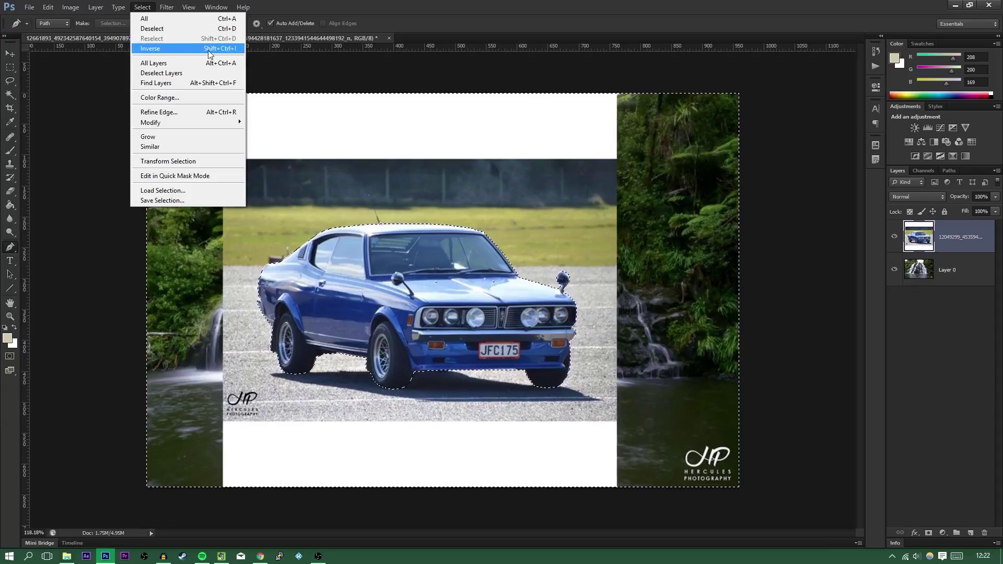
click(235, 49)
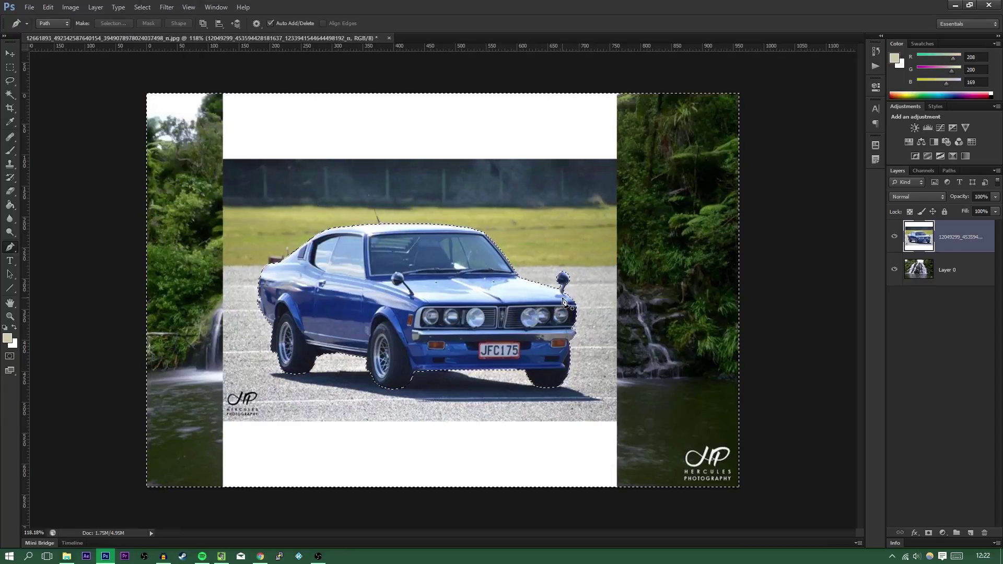
key(Delete)
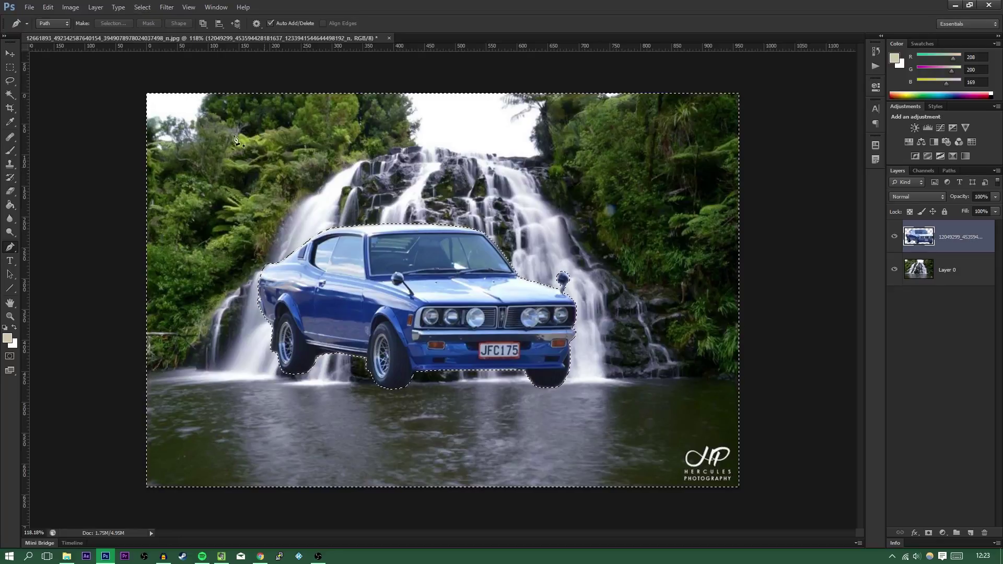
Clear the selection around the cut-out car.
click(138, 7)
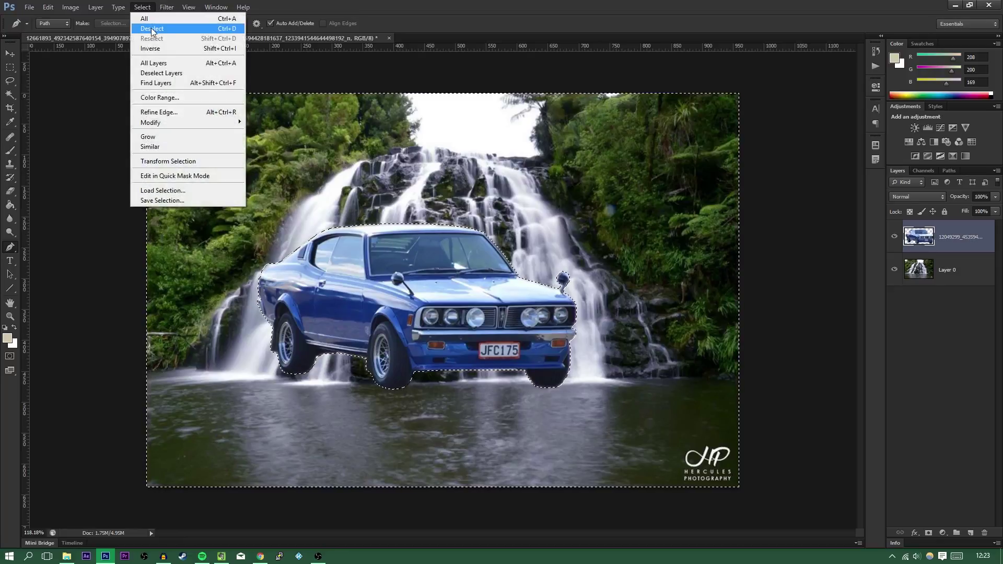
click(141, 5)
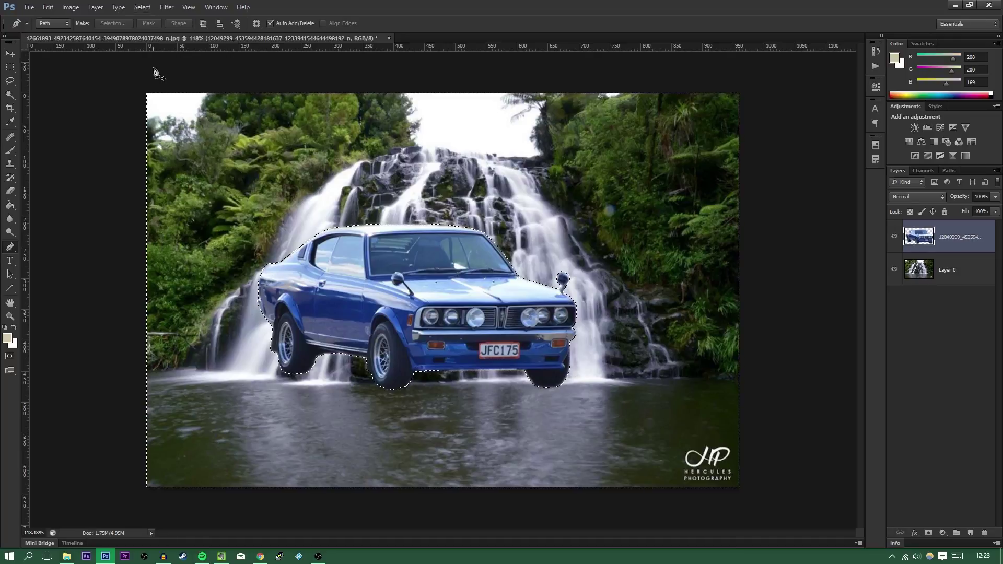
key(ctrl+d)
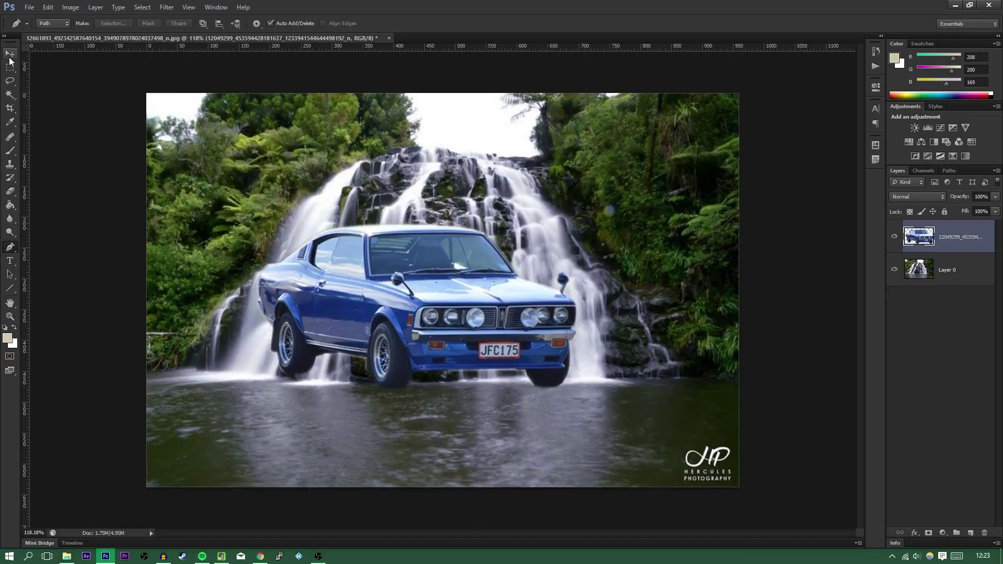
Scale the cut-out car down to about 20% and place it against the sky at the top of the waterfall.
key(v)
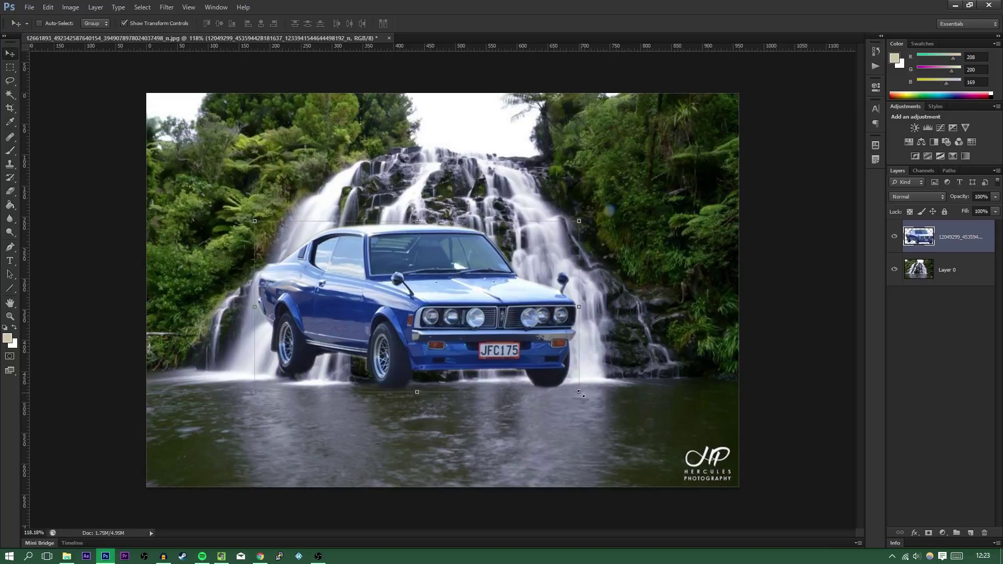
drag(581, 394, 490, 140)
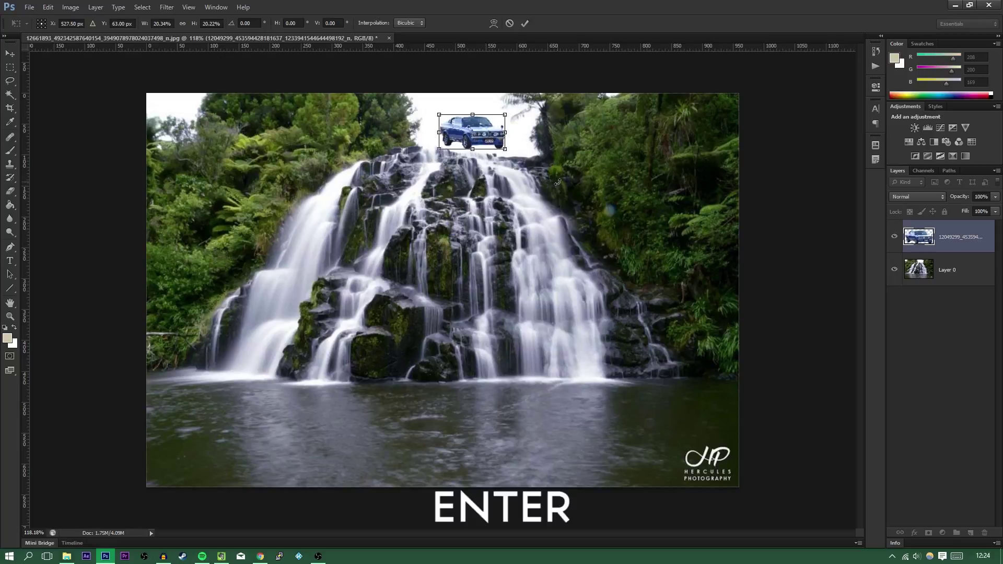
key(Return)
click(935, 334)
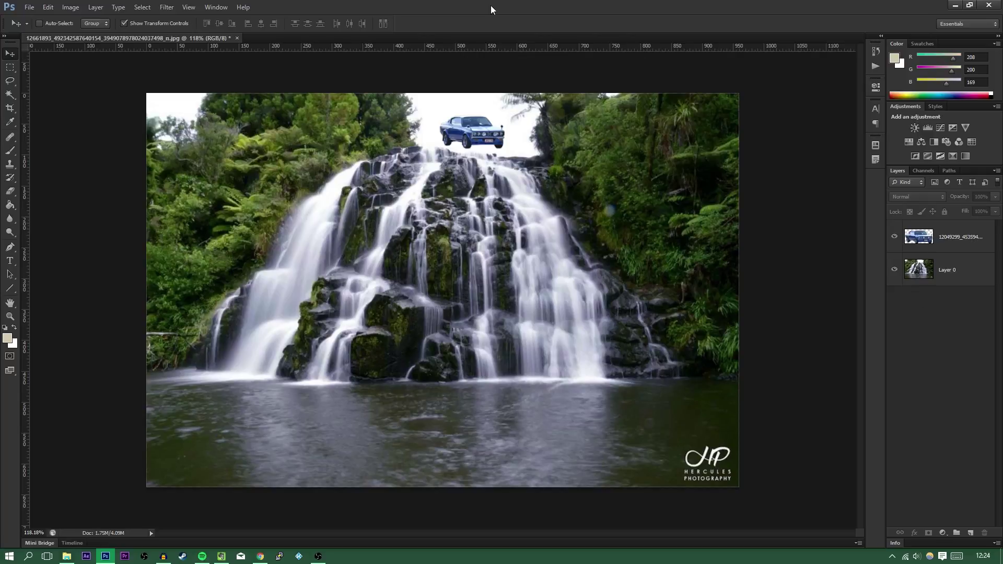
Start a Motion Blur on the car layer with an angle of -45° and a distance of 28 pixels.
click(967, 239)
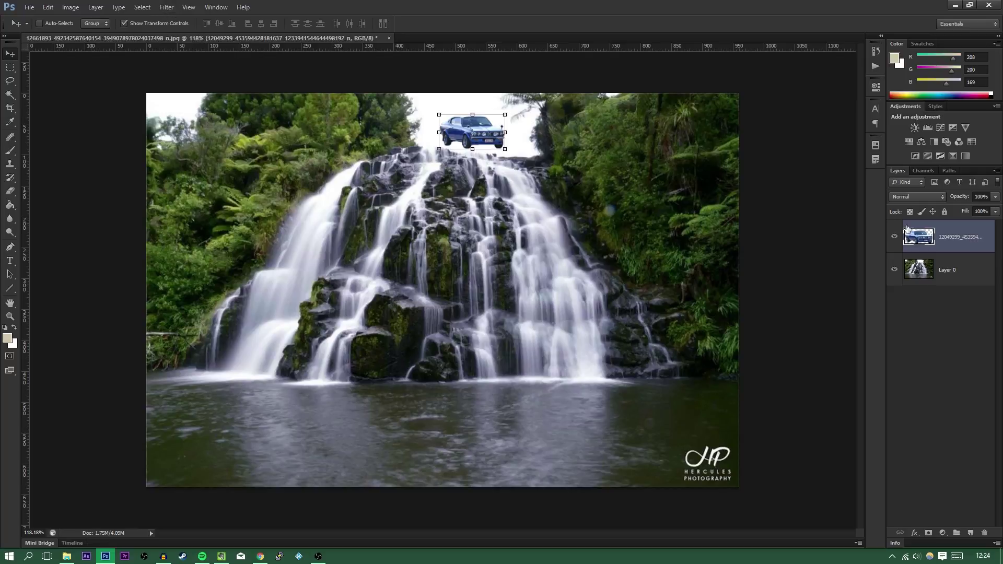
click(166, 7)
mouse_move(178, 113)
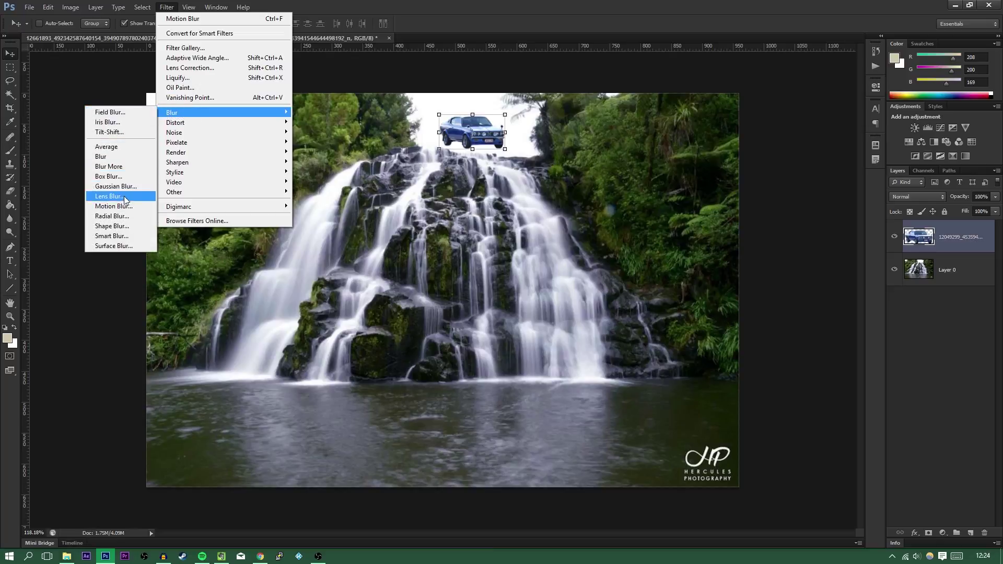
click(114, 206)
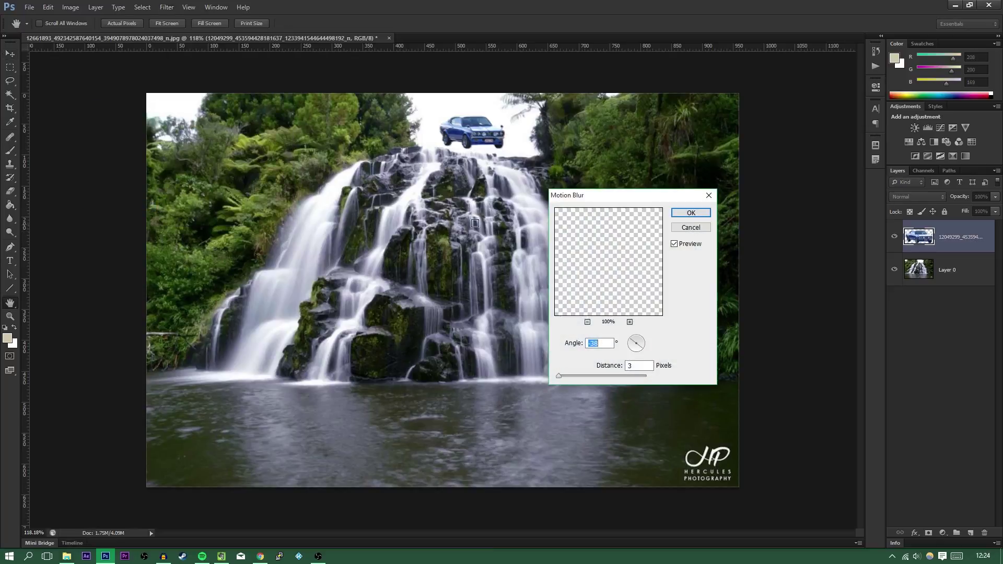
drag(630, 198, 647, 214)
drag(646, 358, 638, 380)
mouse_move(576, 391)
mouse_down()
mouse_move(605, 389)
mouse_move(589, 392)
mouse_up()
drag(654, 361, 653, 359)
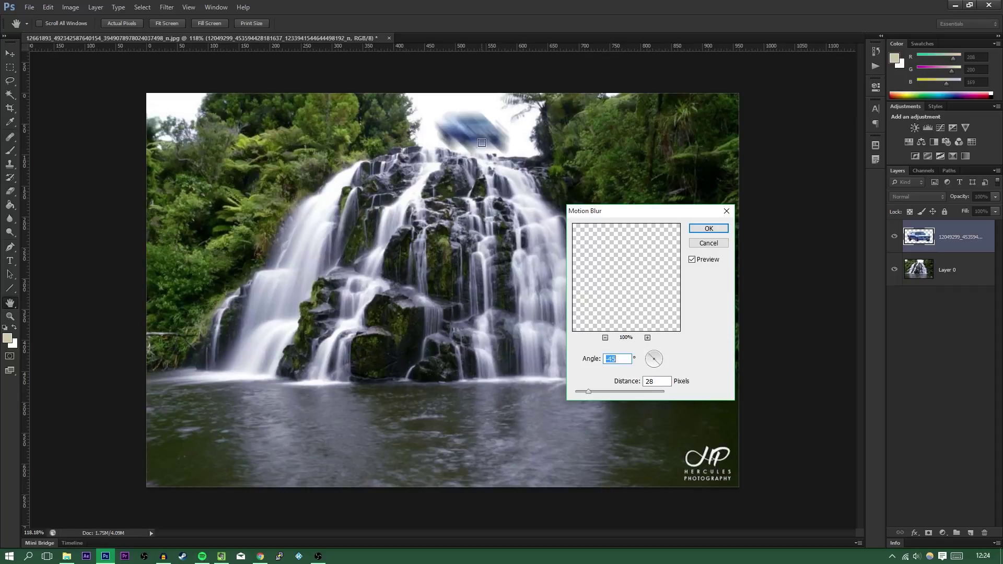
Bring the blurred car into the Motion Blur preview to examine the effect.
click(466, 121)
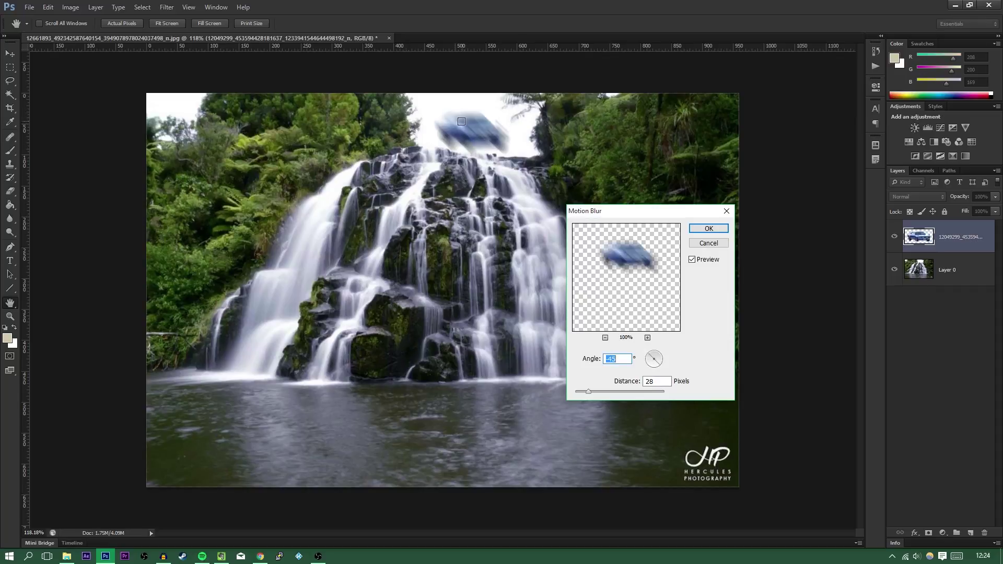
click(480, 132)
click(458, 137)
click(463, 124)
click(455, 119)
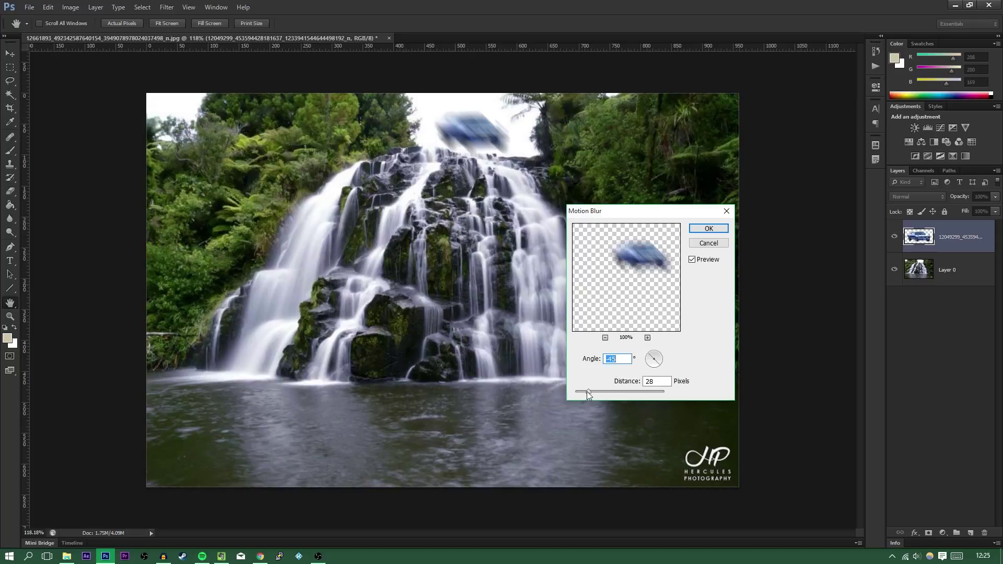
Reduce the Motion Blur distance to about 7 pixels and apply the filter to the car.
drag(581, 392, 579, 393)
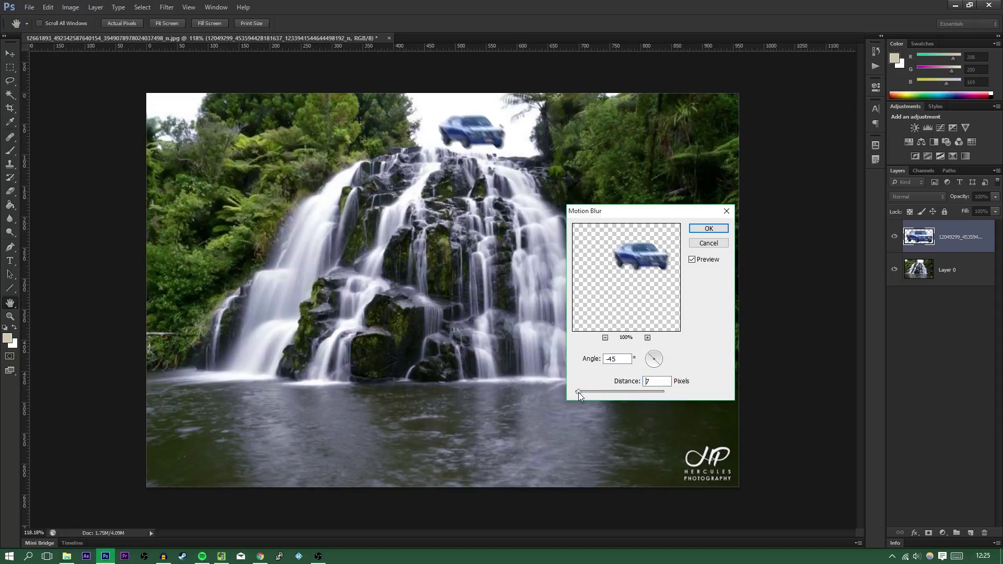
drag(578, 393, 577, 392)
drag(686, 211, 669, 216)
click(692, 233)
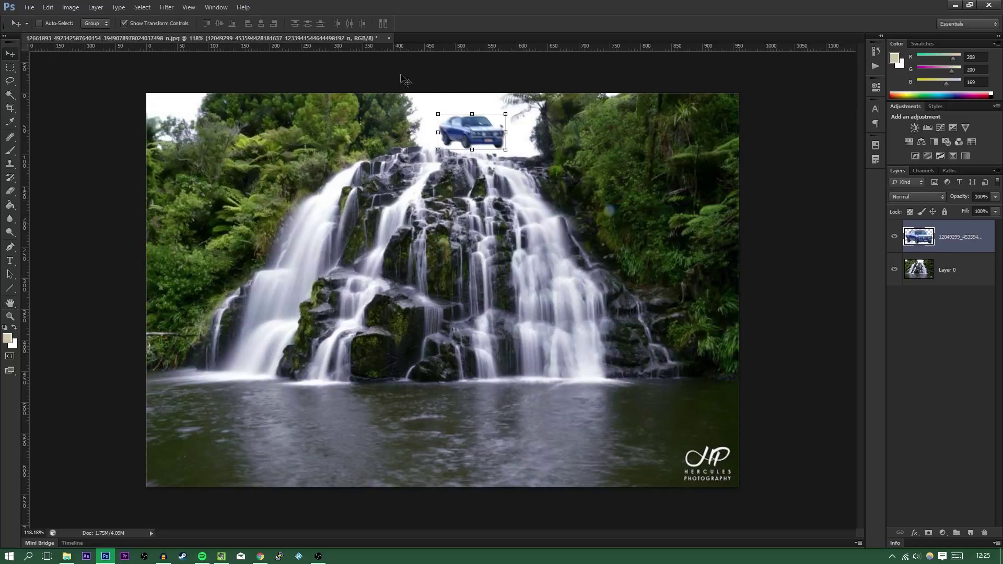
click(925, 308)
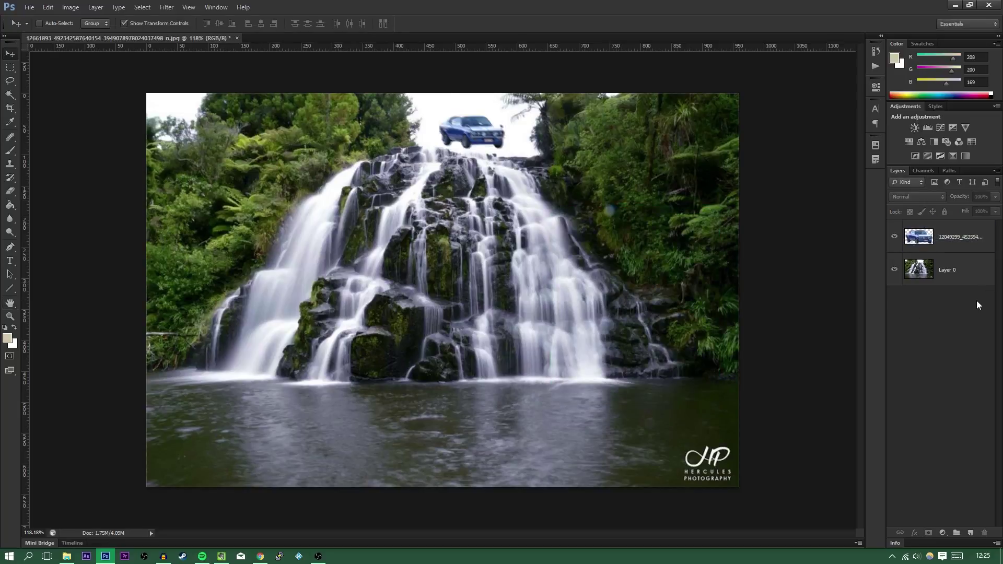